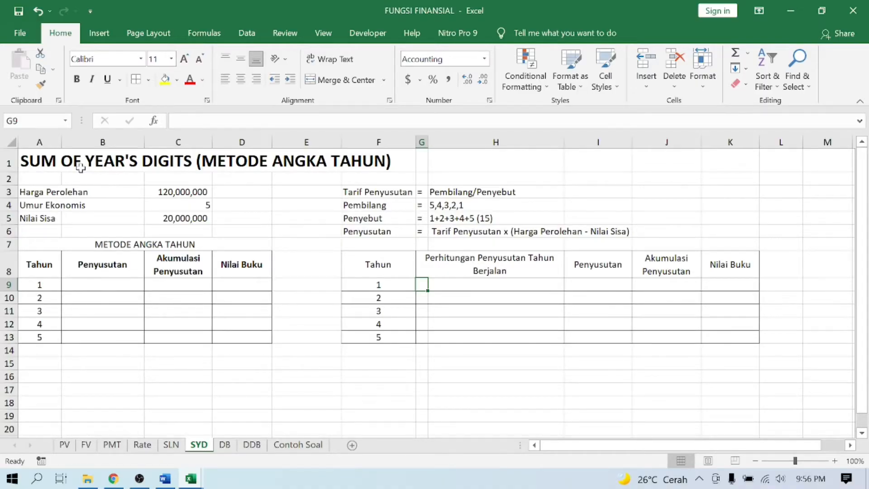
left_click(35, 194)
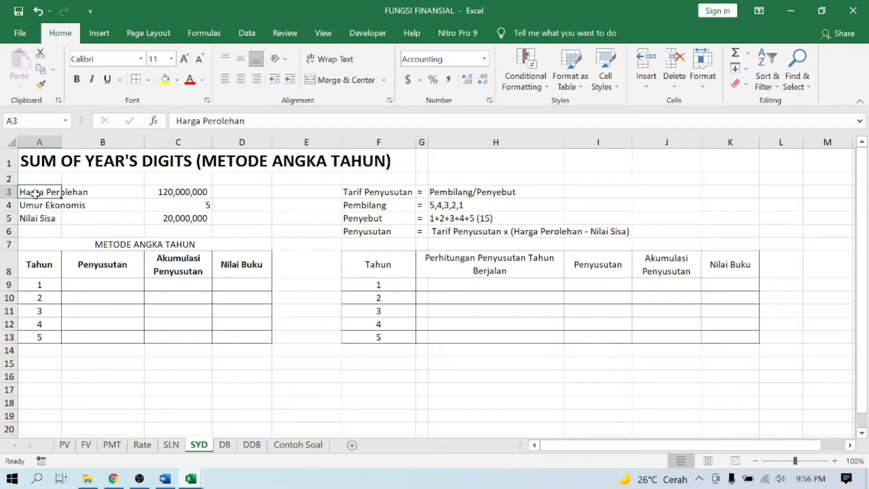
left_click(164, 190)
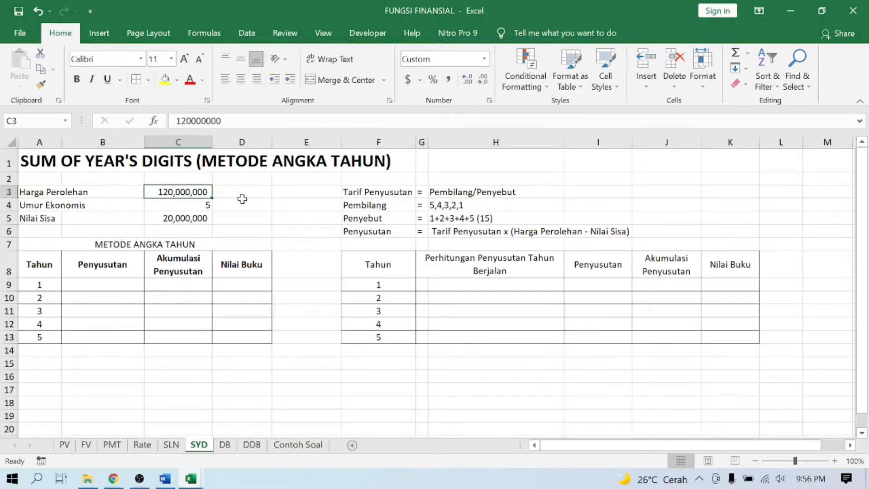
left_click(206, 206)
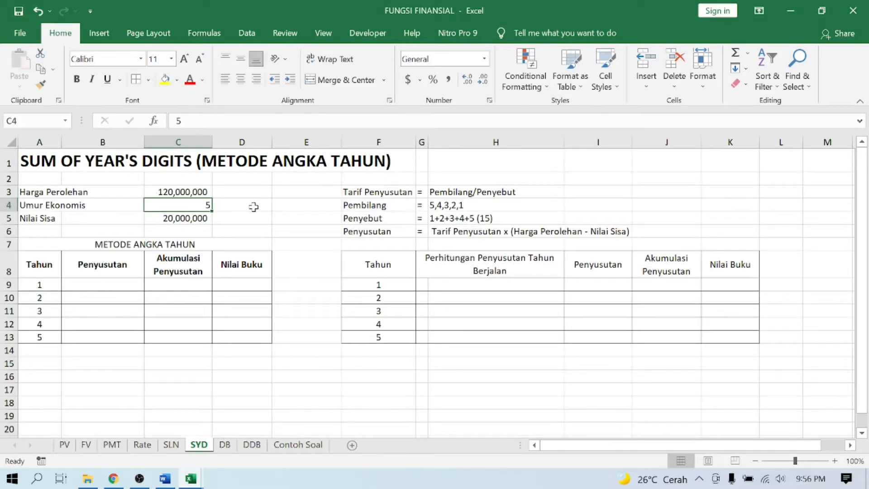
key("Down")
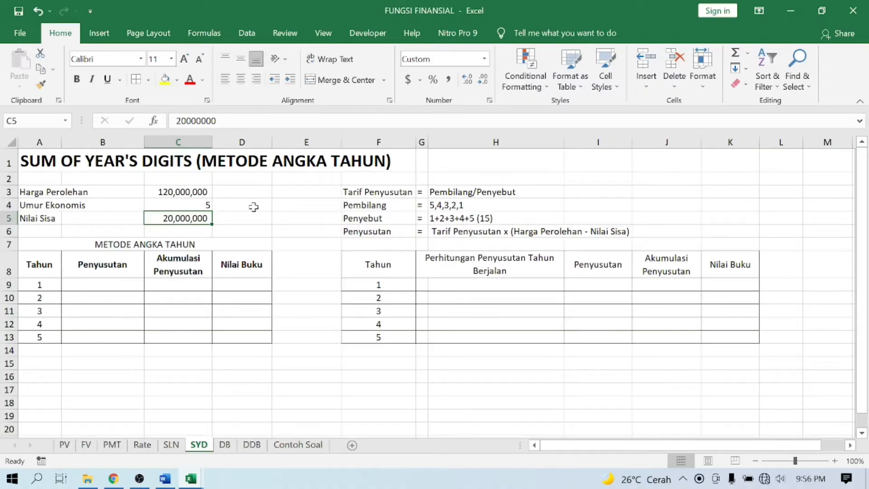
- Clear the Pembilang and Penyebut entries in cells H4:H5
left_click(439, 203)
key("shift+Down")
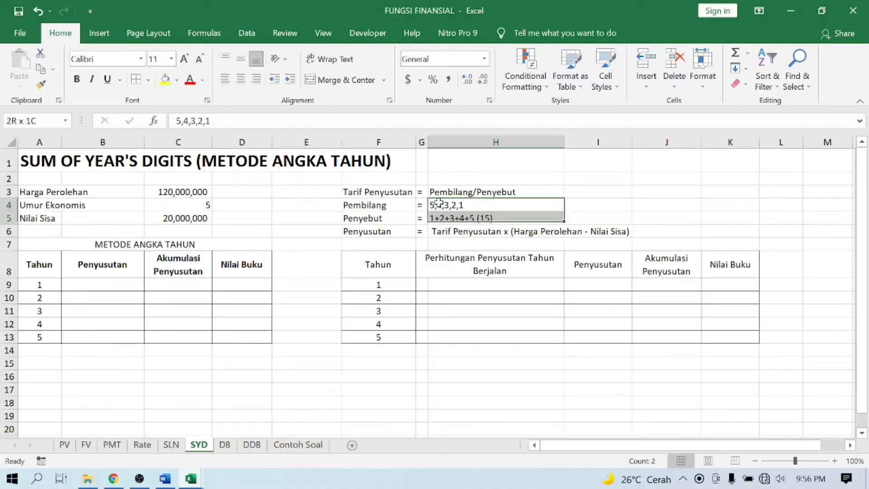
key("Delete")
left_click(439, 203)
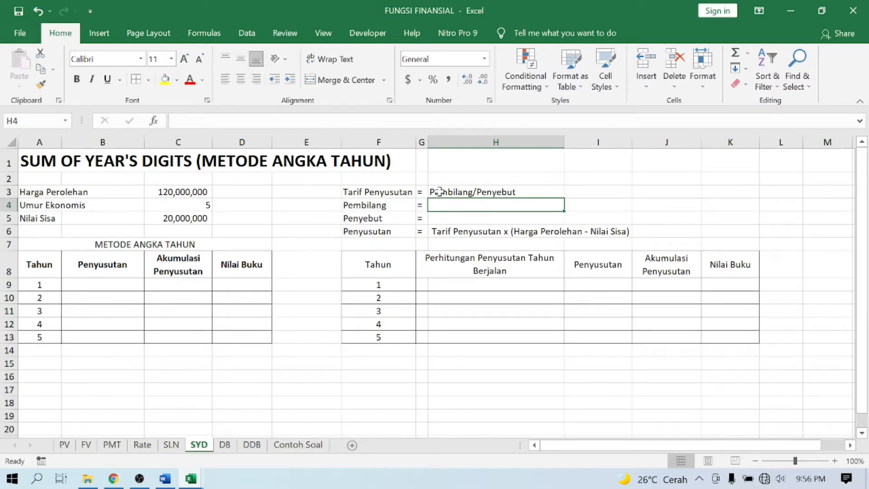
- Enter the Pembilang sequence 5,4,3,2,1 in cell H4
left_click(439, 192)
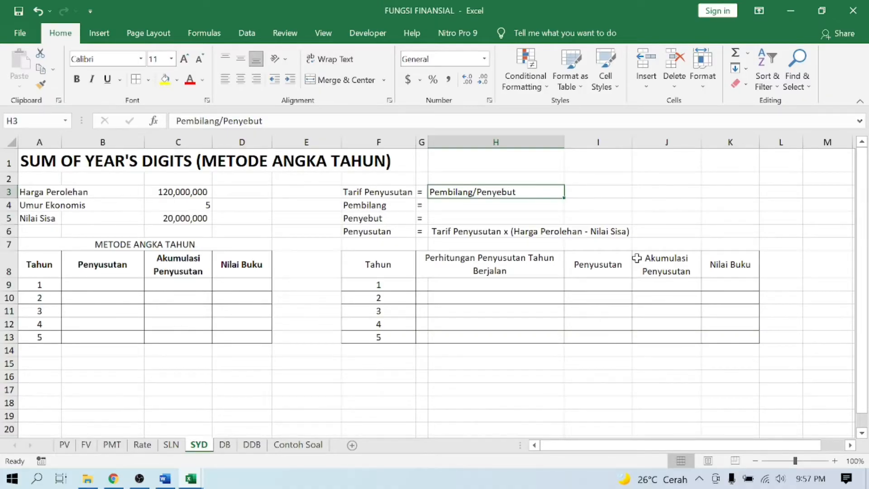
left_click(521, 206)
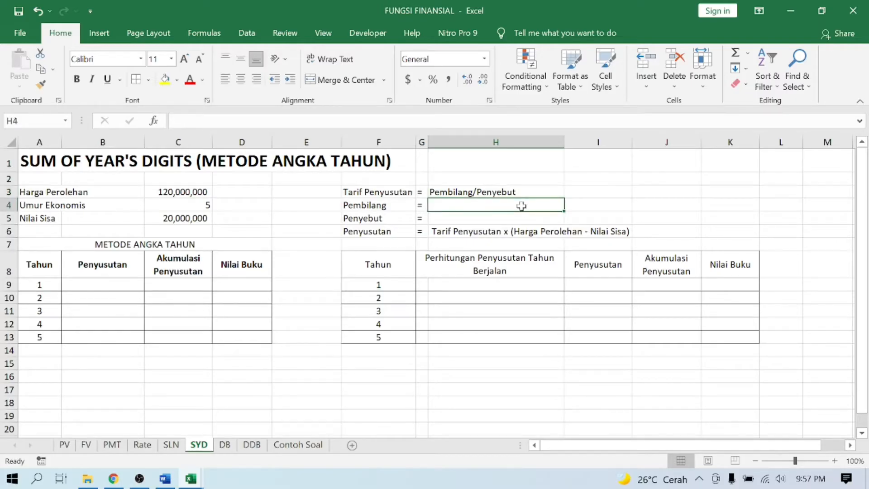
type("5,4,3,")
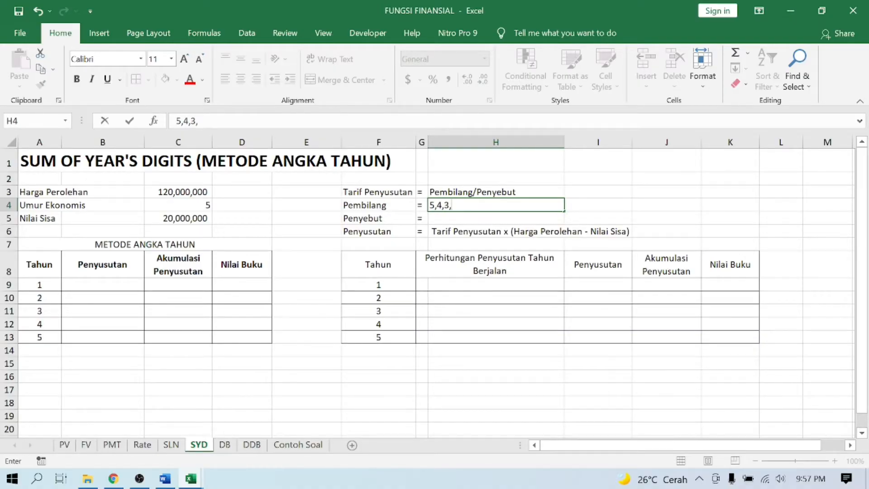
type("2,1")
key("Return")
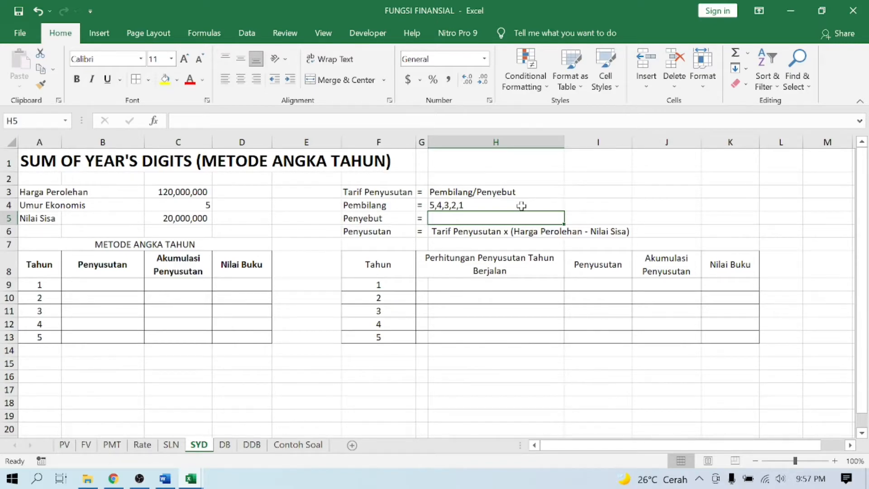
- Enter 1+2+3+4+5 (15) as the Penyebut in cell H5
type("1=")
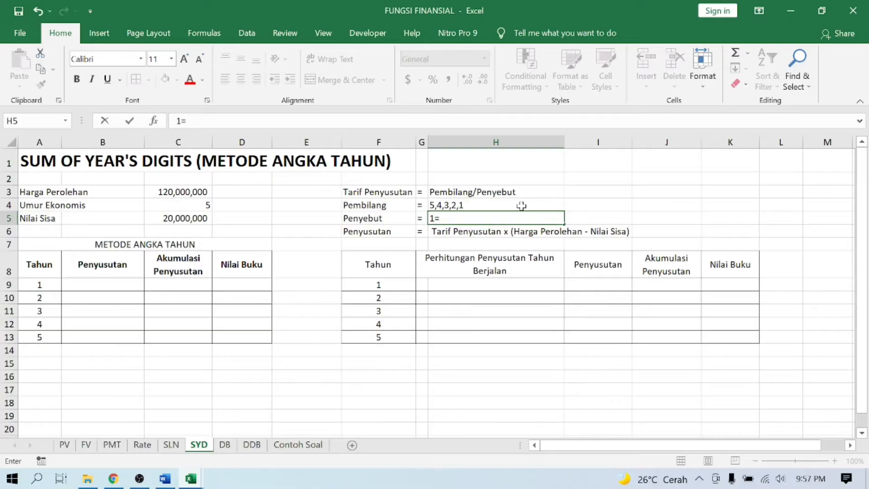
key("BackSpace")
type("+2+3+4+5 (1")
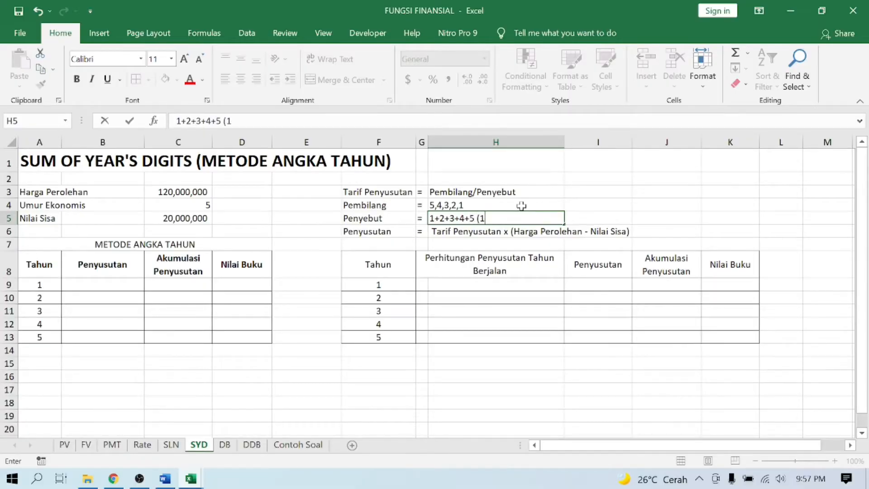
type("5)")
key("Return")
- Write the year 1 depreciation calculation in G9 as the text =5/15*(120.000.000-20.000.000), with a leading apostrophe
key("Down")
key("Down")
key("Down")
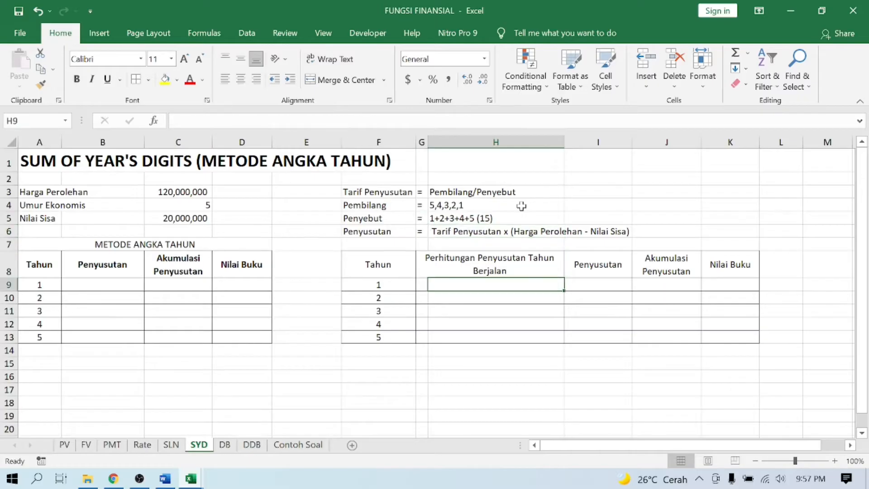
key("Left")
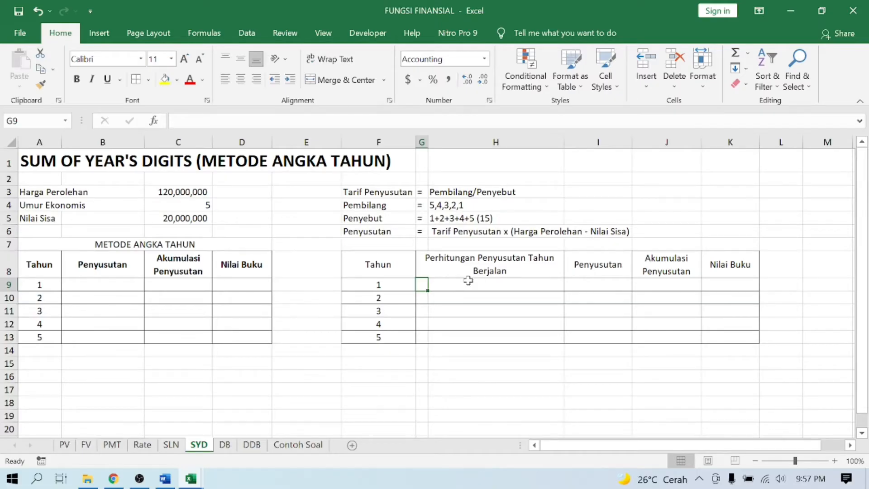
type("'=")
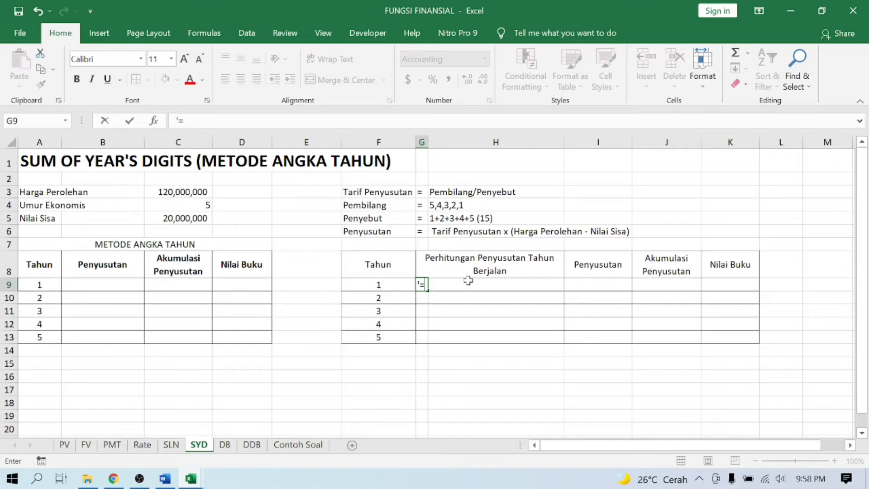
type("5/15*(")
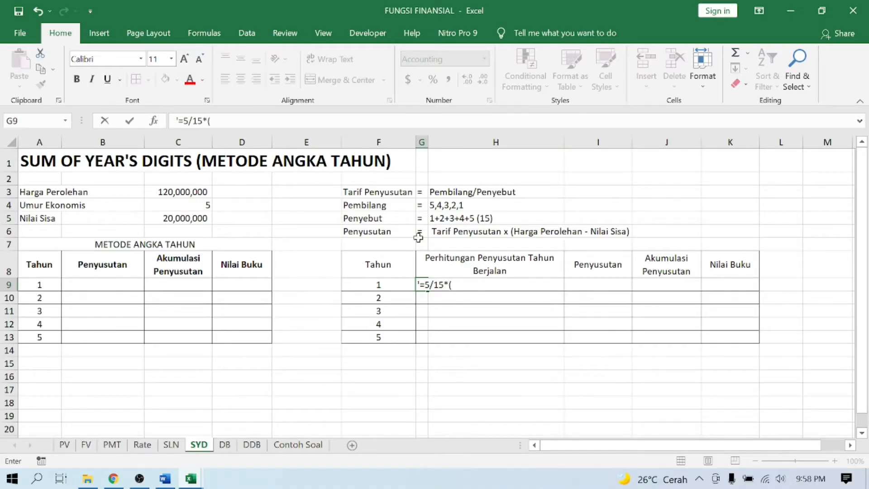
type("120.000.000")
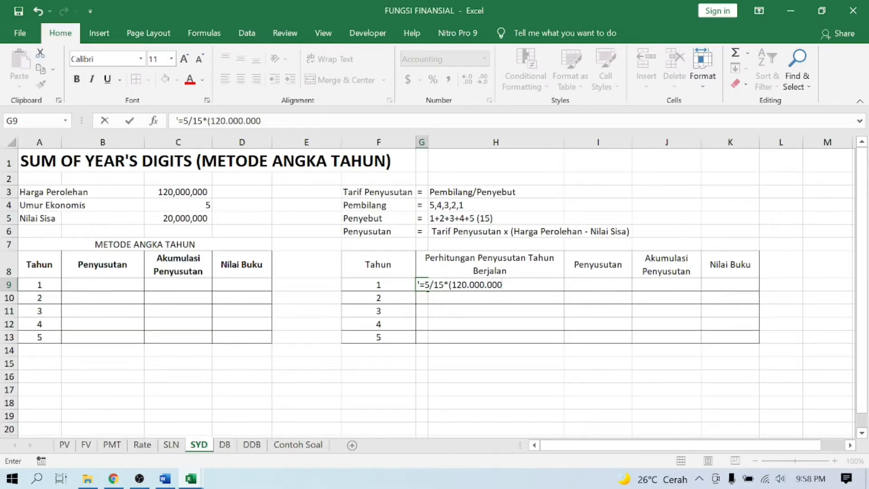
type("-20.000.000)")
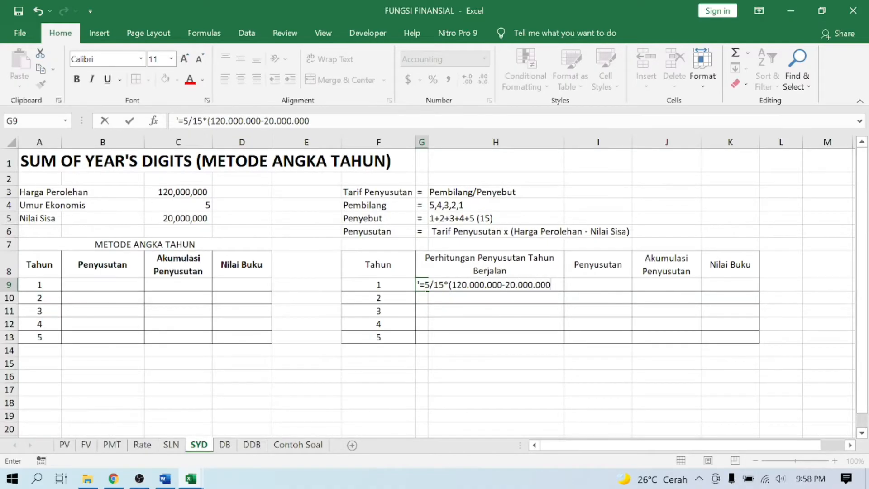
key("Return")
- Copy the year 1 calculation text from G9 into G10:G13 for years 2 to 5
key("Up")
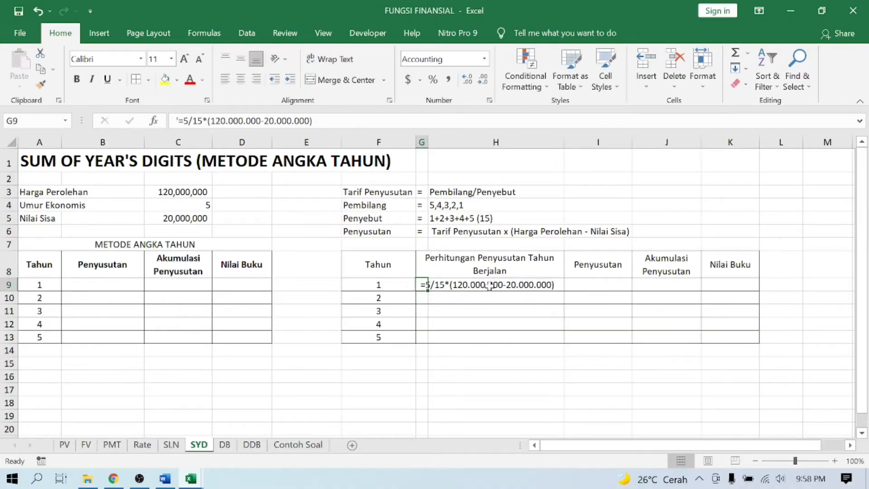
key("ctrl+c")
key("Down")
key("shift+Down")
key("shift+Down")
key("shift+Down")
key("Return")
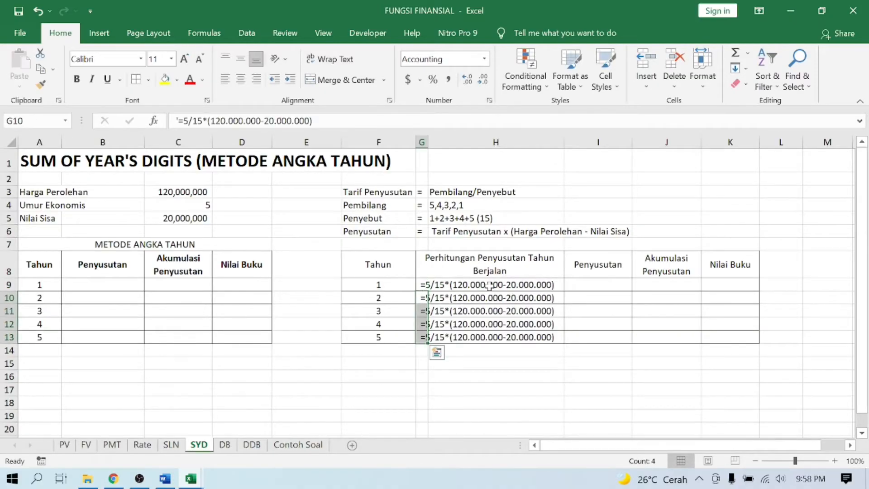
- Change the numerator in the calculation texts to 4 for year 2 (G10) and 3 for year 3 (G11)
key("Down")
key("Up")
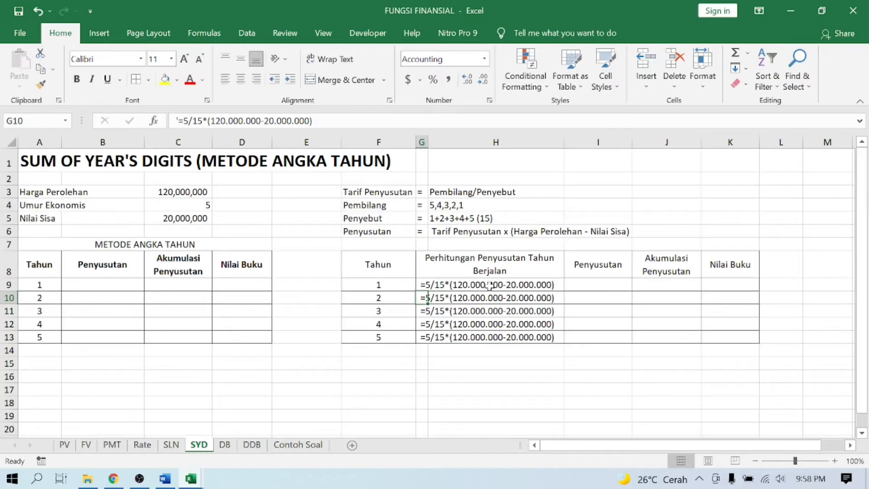
key("F2")
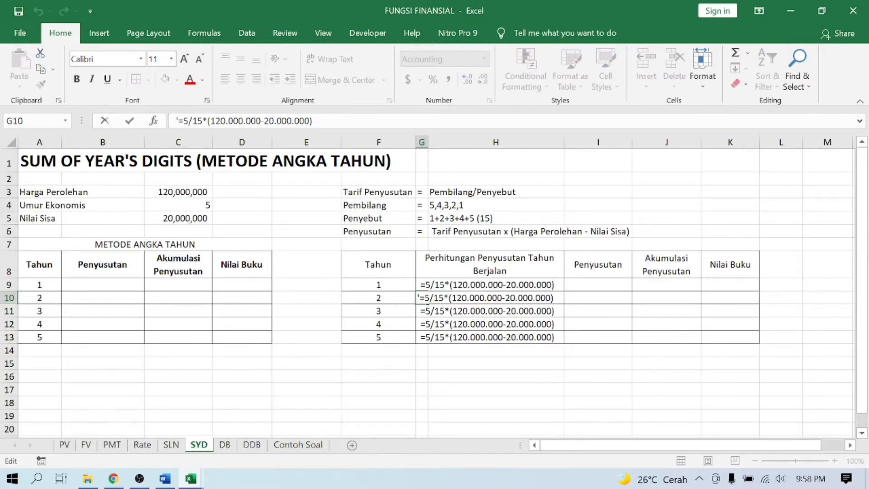
double_click(427, 299)
type("4")
key("Return")
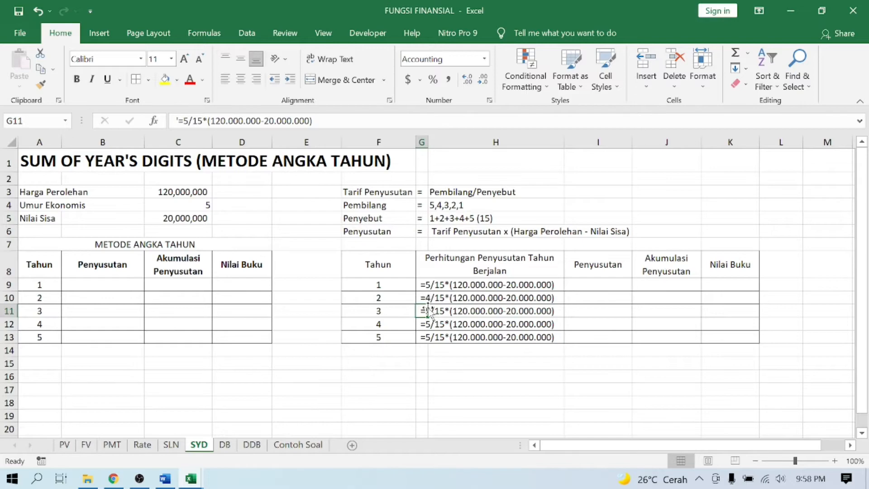
double_click(425, 311)
double_click(427, 311)
type("3")
key("Return")
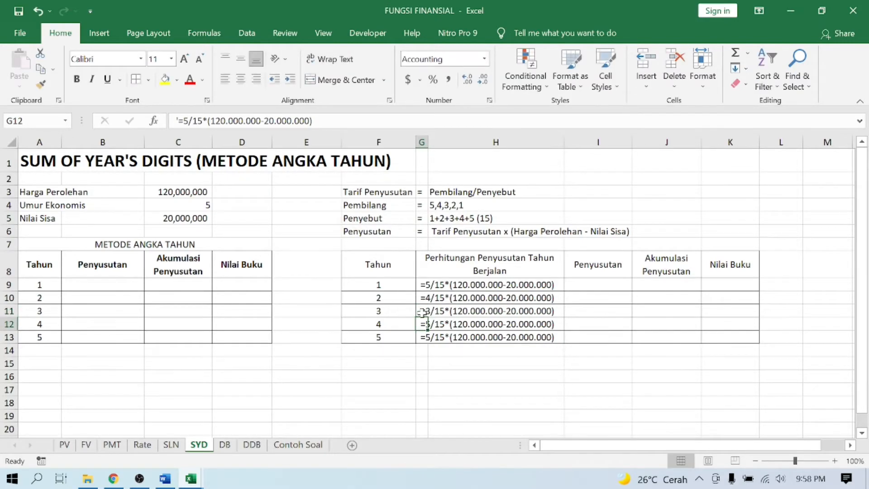
- Change the numerator in the calculation texts to 2 for year 4 (G12) and 1 for year 5 (G13)
double_click(425, 324)
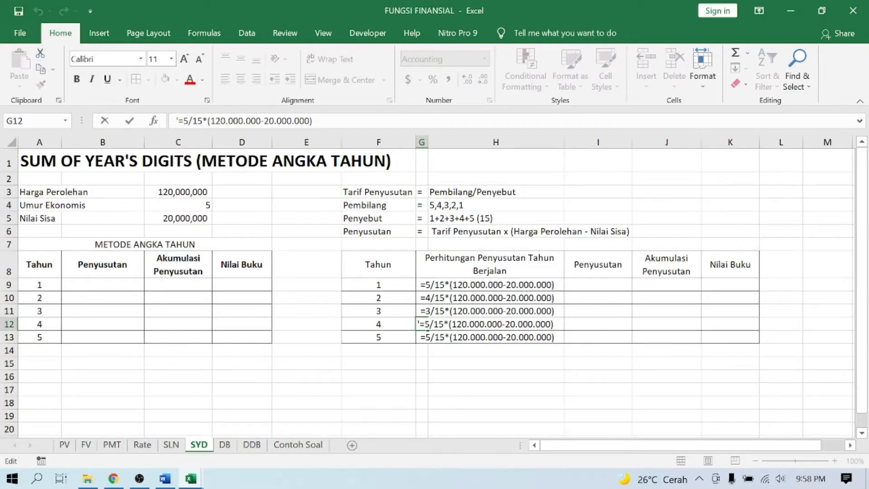
double_click(427, 324)
type("2")
key("Return")
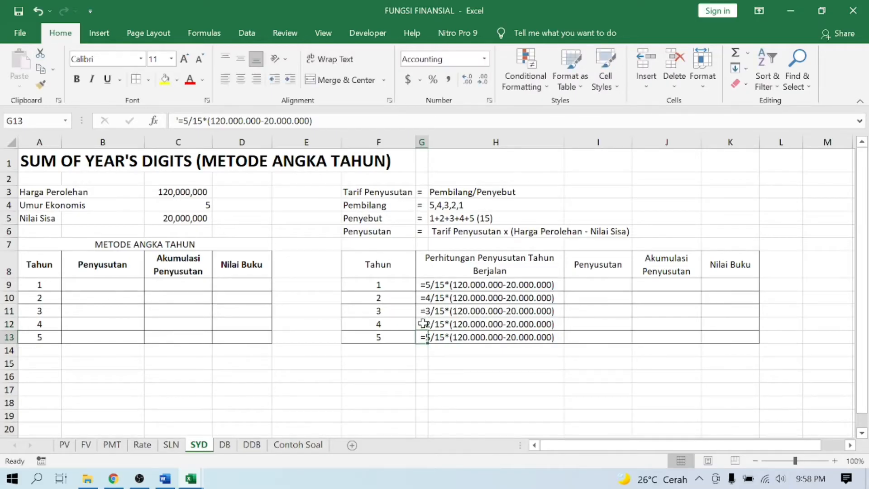
double_click(425, 335)
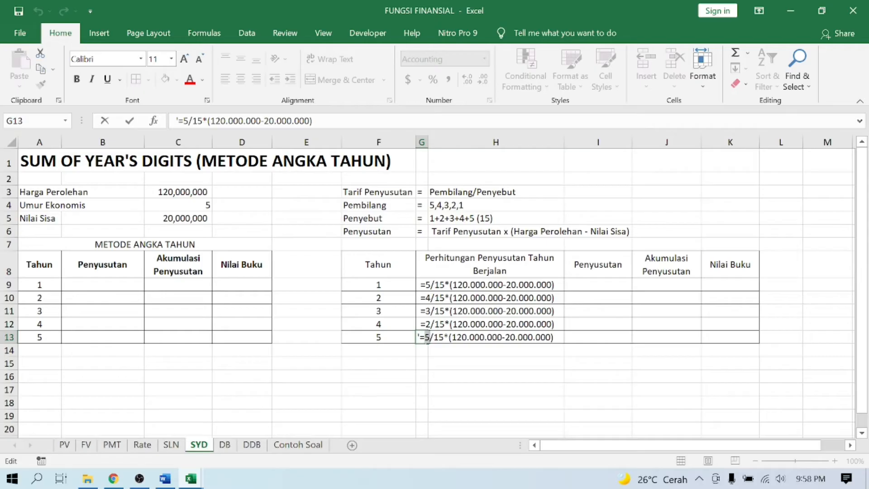
type("1")
key("Return")
- Enter the year 1 depreciation formula =5/15*($C$3-$C$5) in I9, with absolute references to cost and residual value
key("Up")
key("Up")
key("Up")
key("Up")
key("Up")
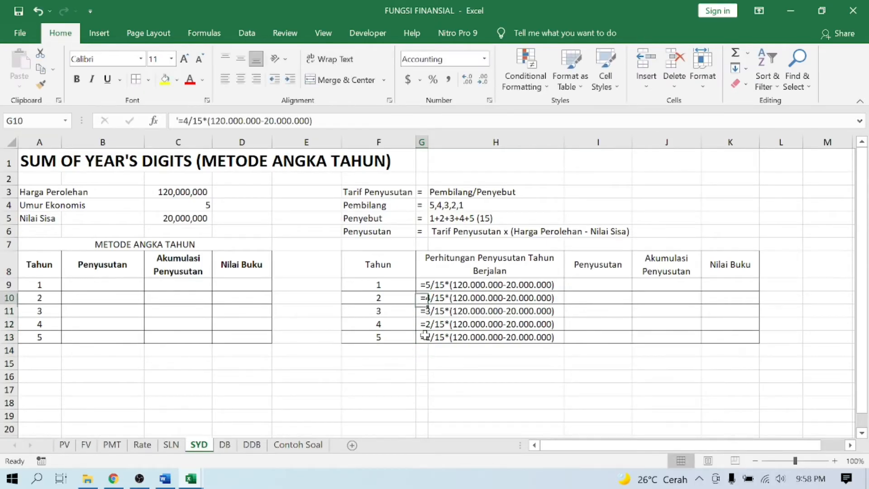
key("Right")
key("Right")
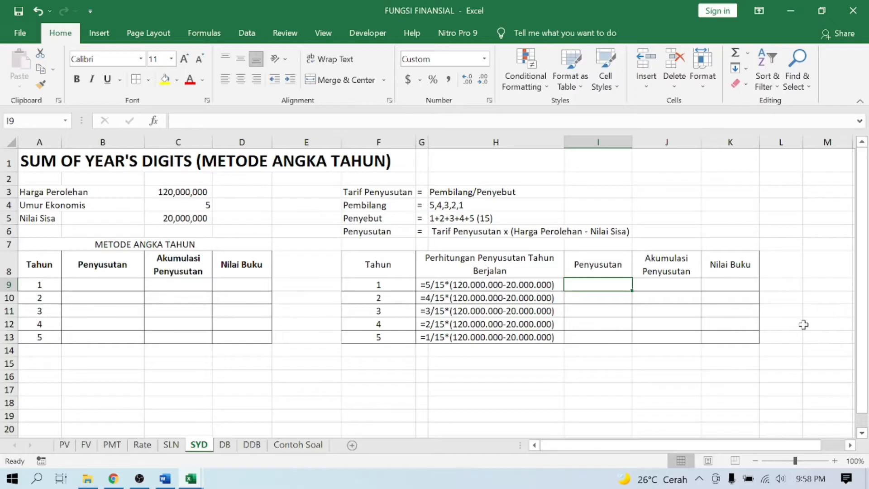
type("=")
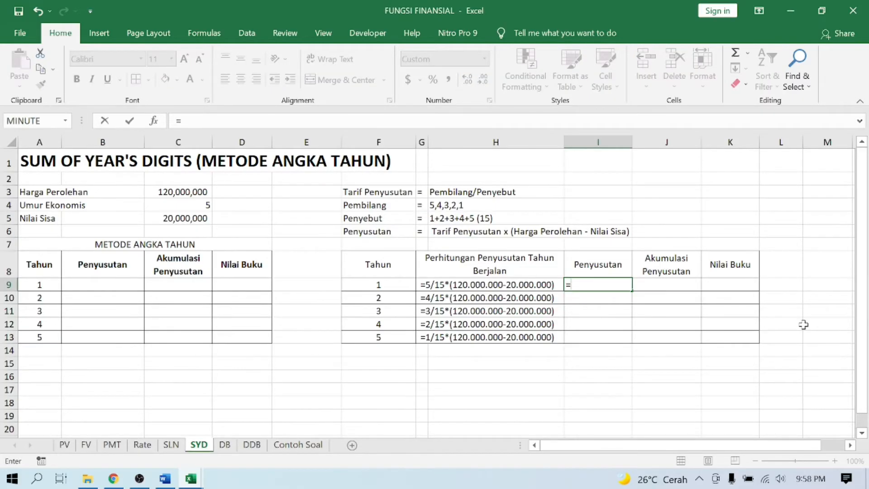
type("5/15*(")
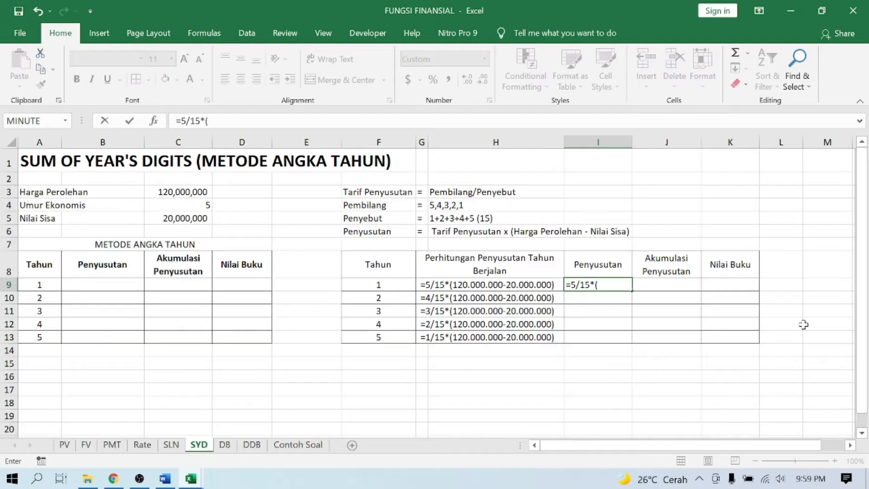
left_click(200, 192)
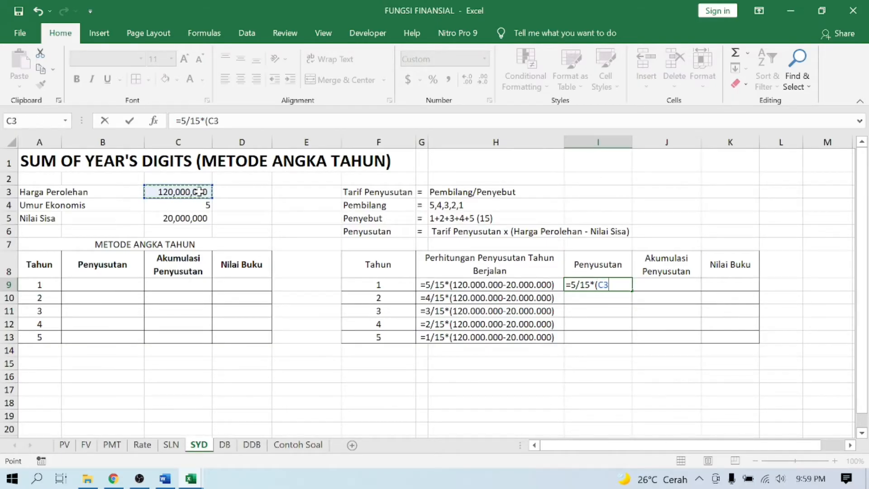
key("F4")
type("-")
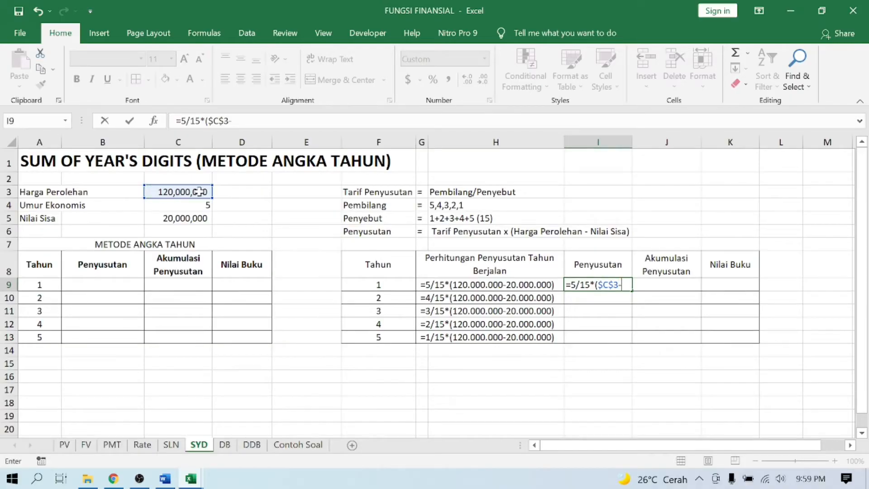
left_click(193, 220)
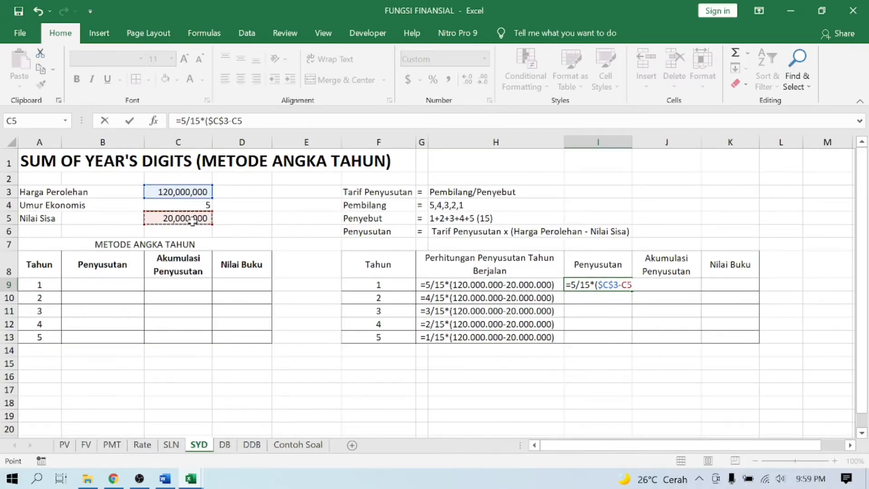
key("F4")
type(")")
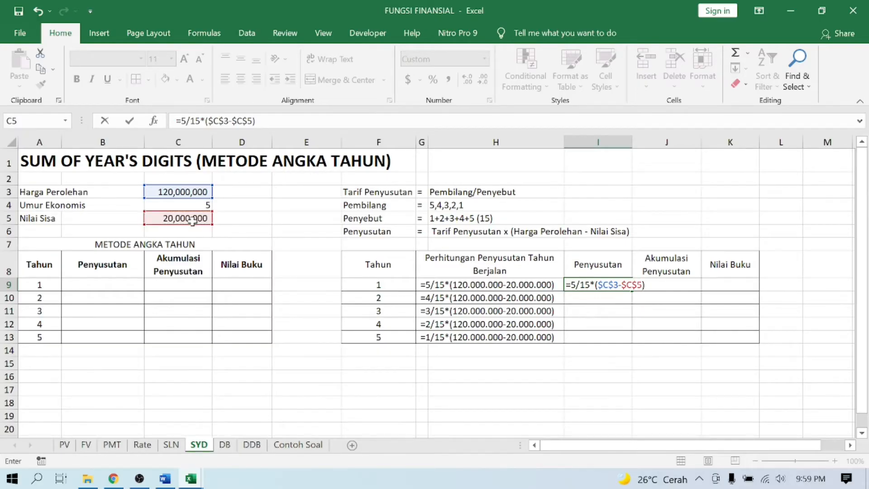
key("Return")
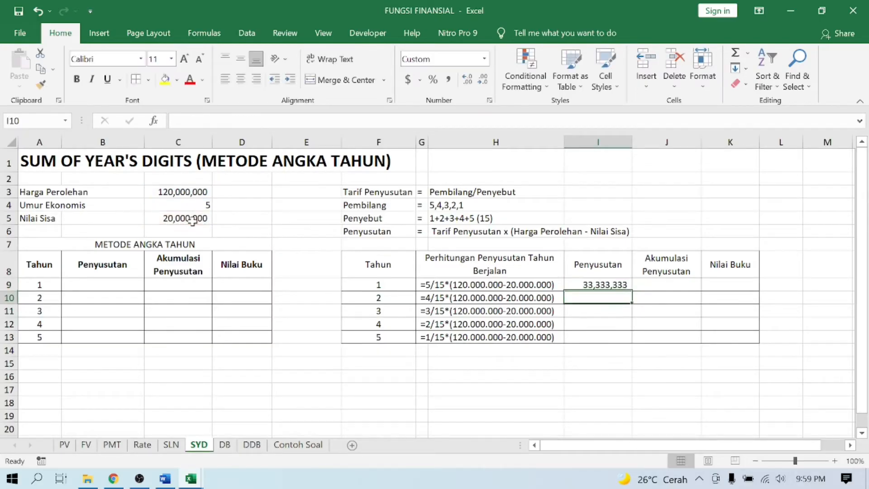
- Copy the year 1 depreciation formula from I9 down to I10:I13
left_click(624, 284)
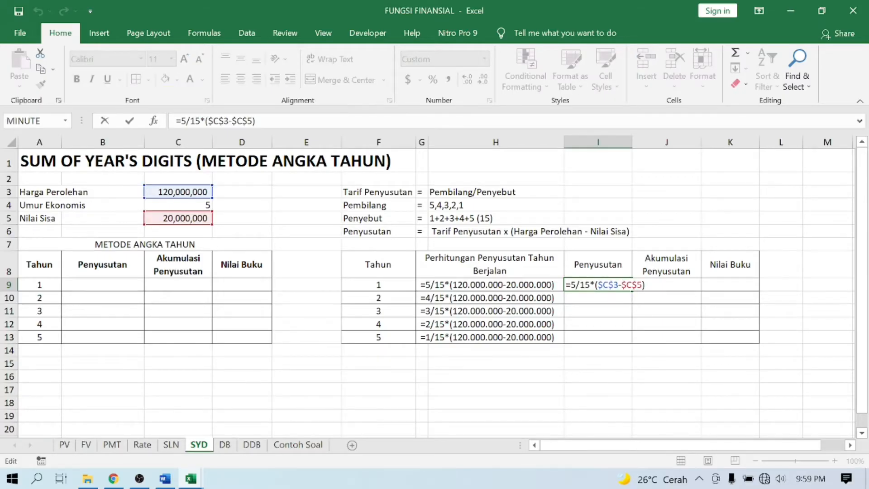
key("ctrl+Return")
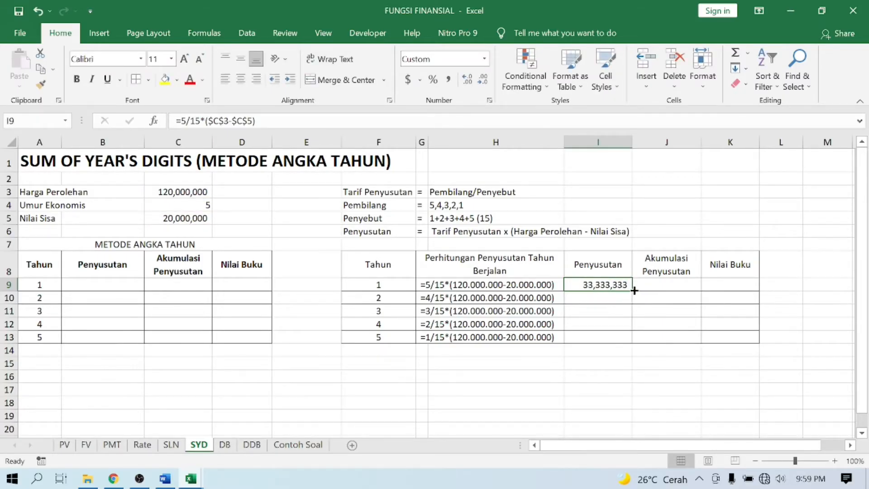
left_click_drag(634, 290, 633, 343)
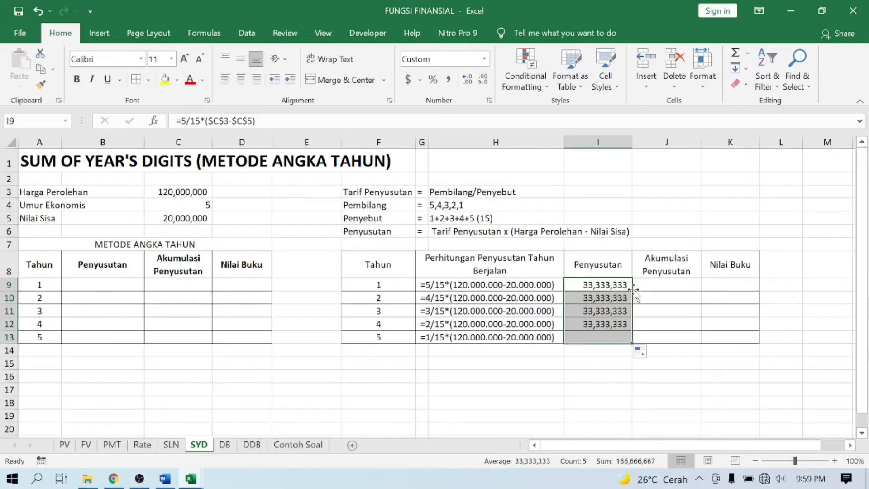
- Change the numerator in the depreciation formulas to 4 for year 2 (I10) and 3 for year 3 (I11)
double_click(591, 298)
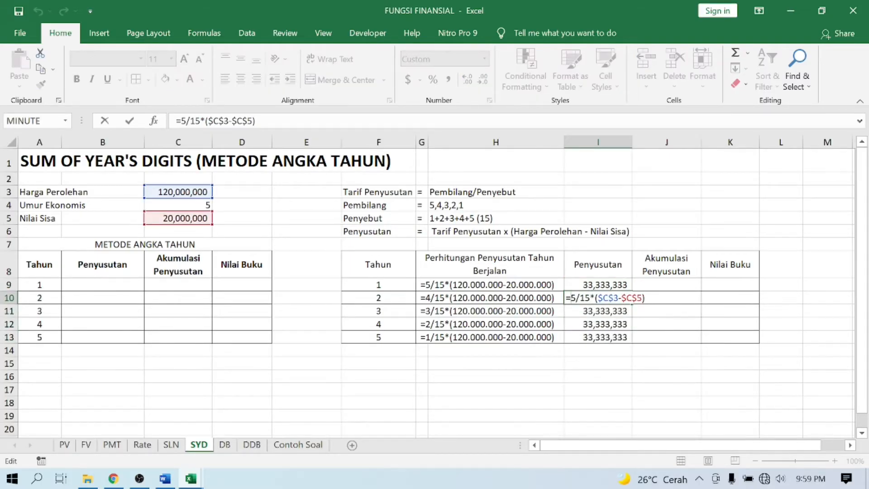
double_click(573, 298)
type("4")
key("Return")
key("F2")
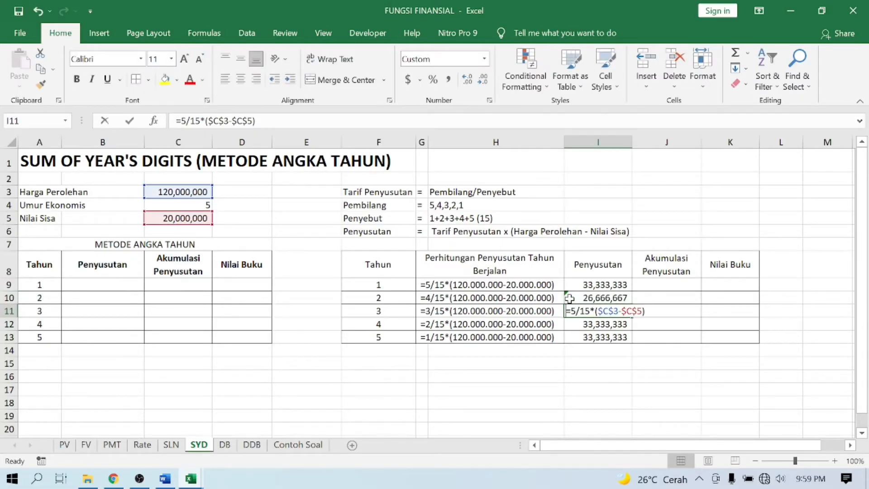
key("Left")
key("Left")
key("Left")
key("Left")
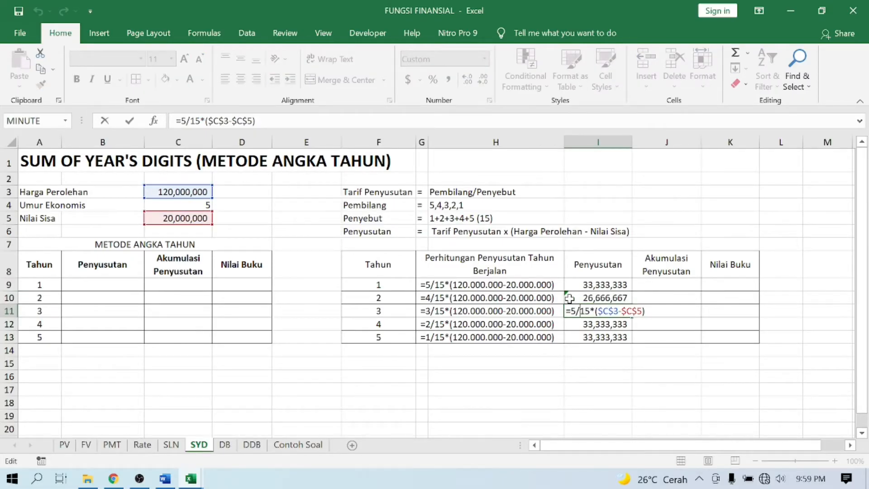
key("shift+Left")
type("3")
key("Return")
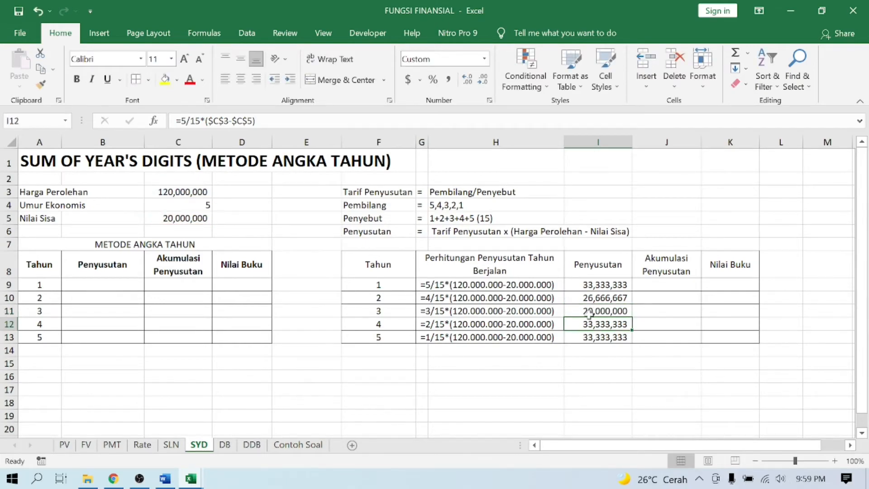
- Change the numerator in the depreciation formulas to 2 for year 4 (I12) and 1 for year 5 (I13)
double_click(583, 325)
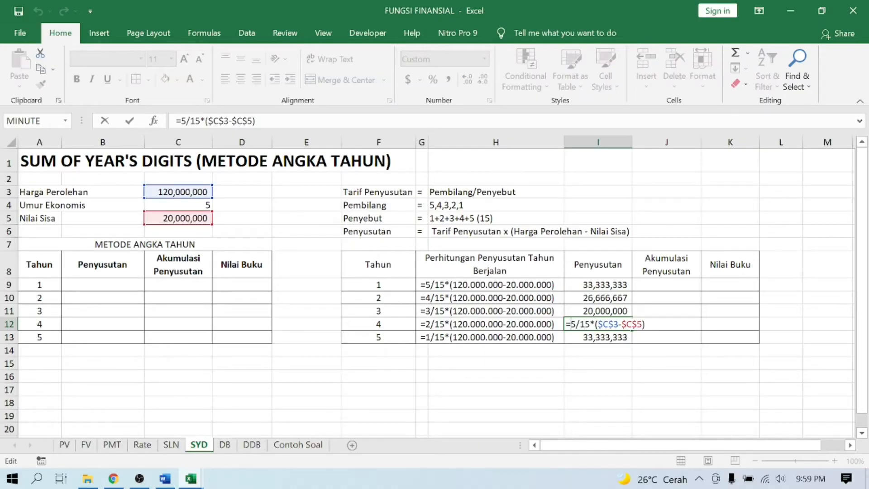
type("2")
key("Return")
double_click(582, 336)
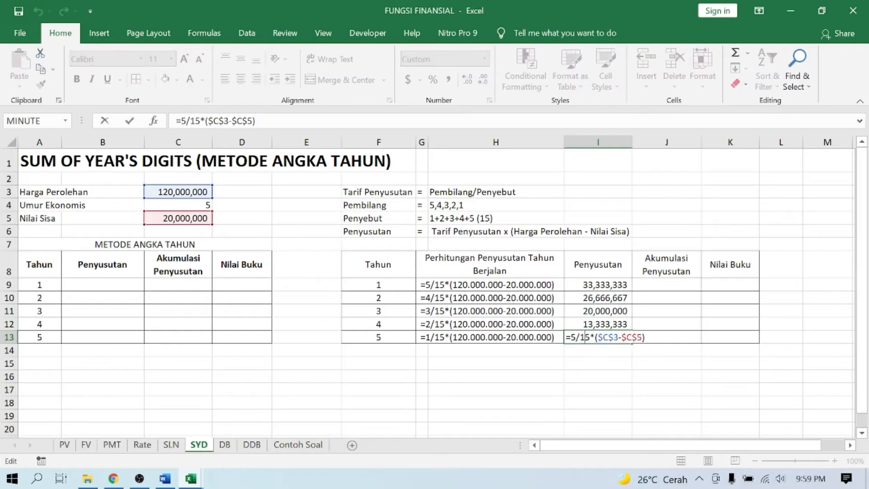
type("1")
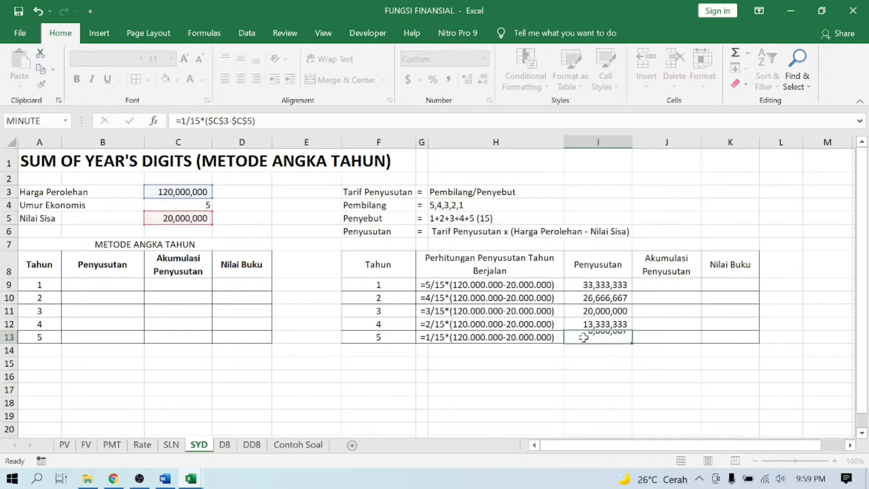
key("Return")
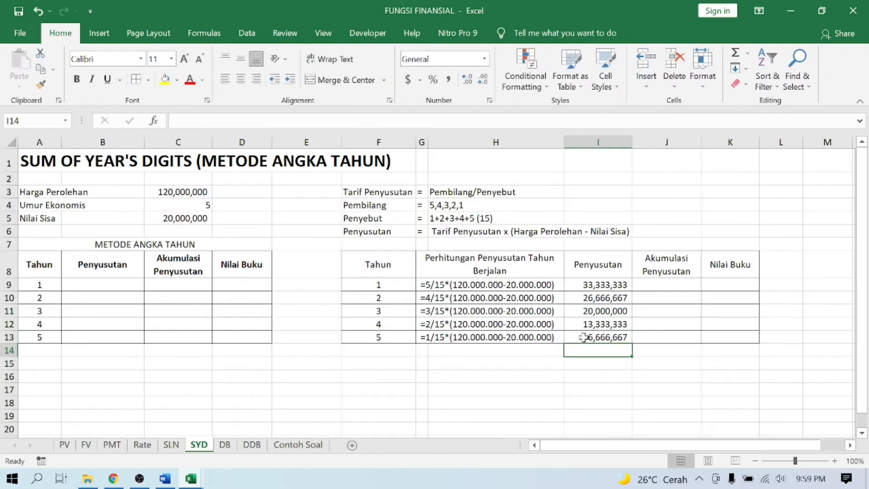
- Enter the accumulated depreciation formulas =I9 for year 1 (J9) and =J9+I10 for year 2 (J10)
left_click(664, 283)
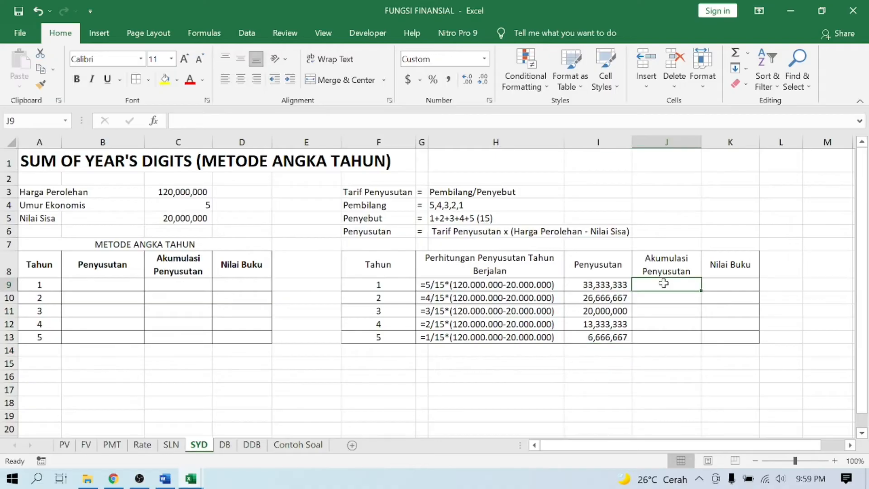
type("=")
key("Left")
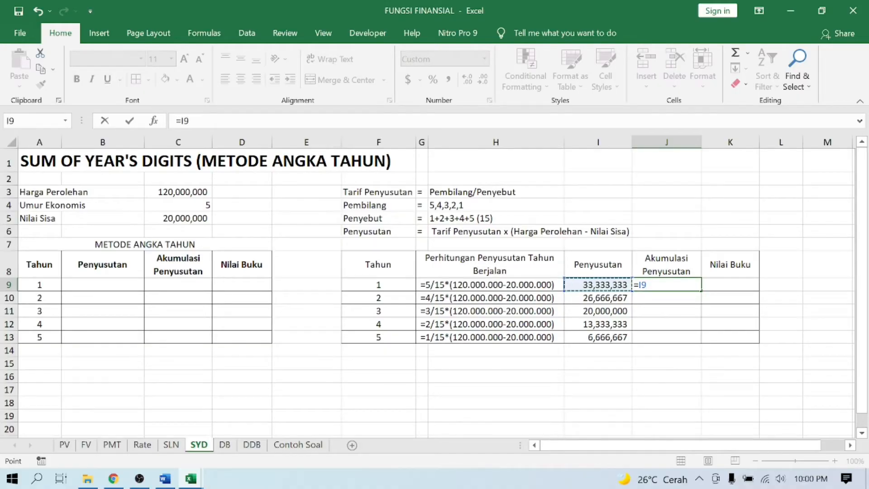
key("Return")
type("=")
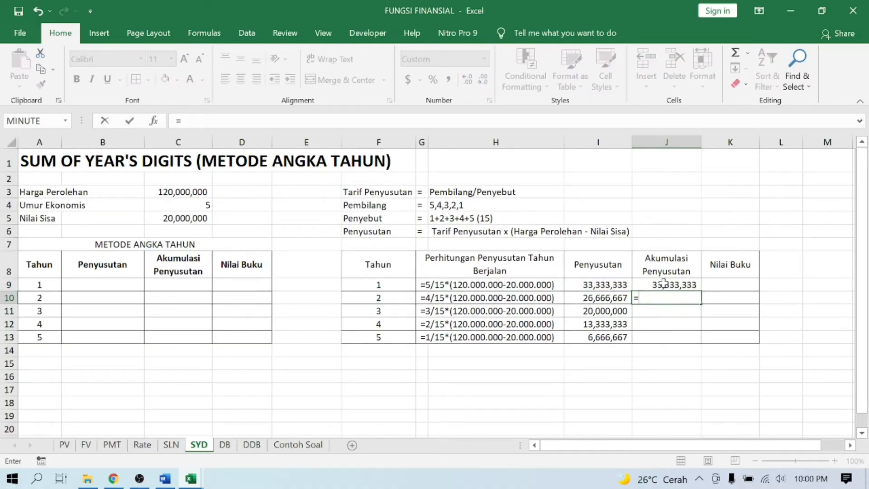
left_click(664, 283)
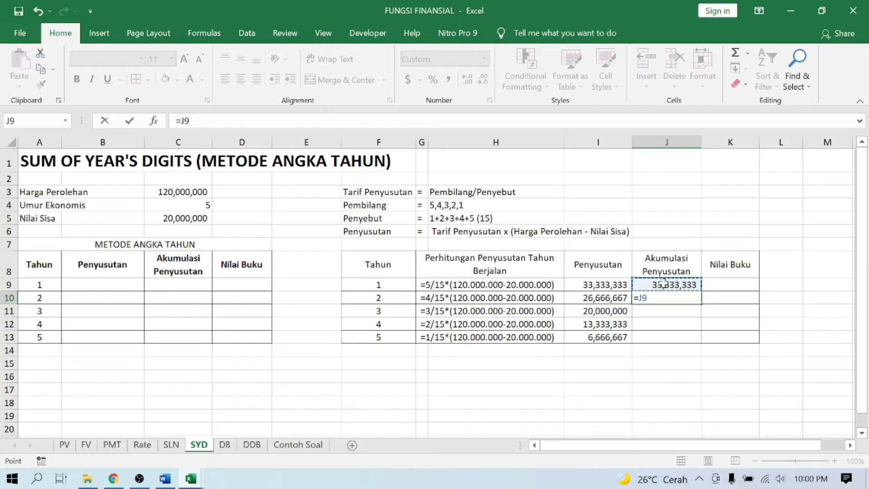
type("+")
key("Left")
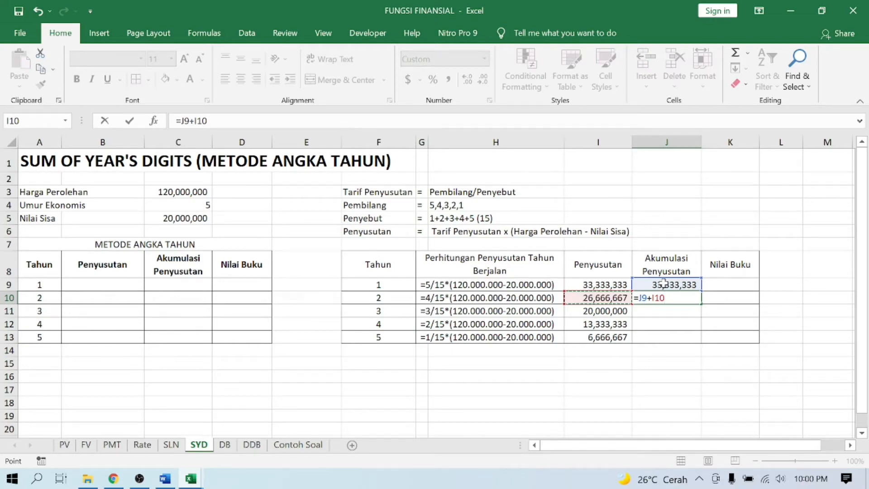
key("Return")
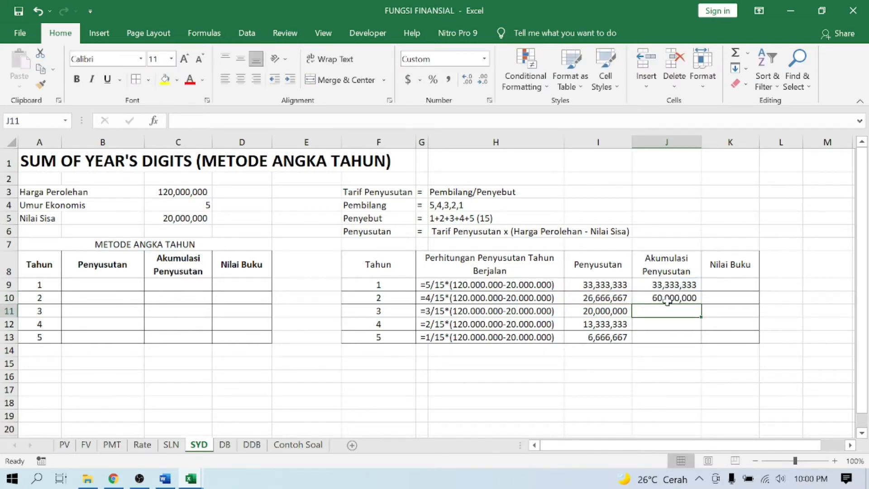
- Fill the accumulation formula from J10 down to J13 and check the copied formulas in J11 and J12
left_click(668, 301)
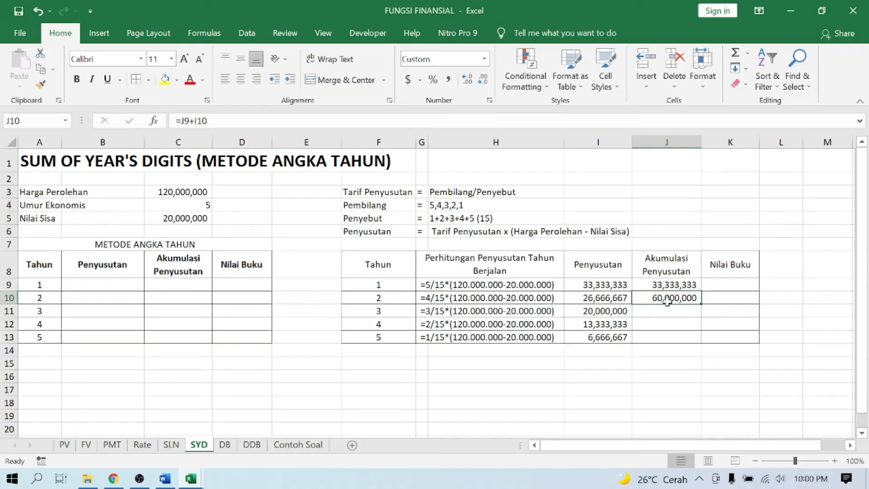
double_click(701, 304)
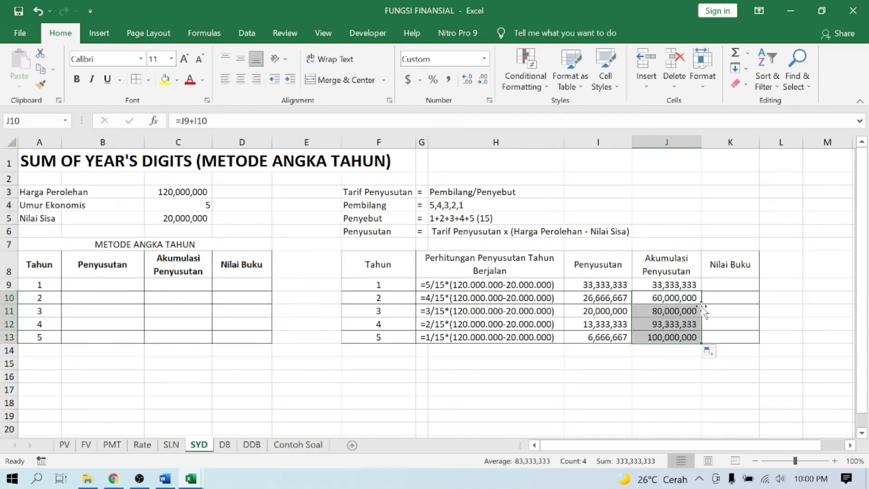
double_click(663, 311)
key("Escape")
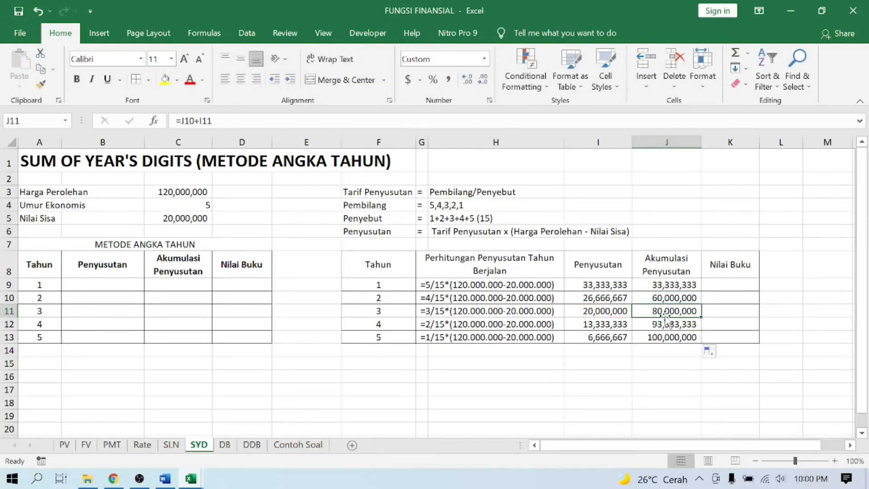
double_click(667, 323)
key("Escape")
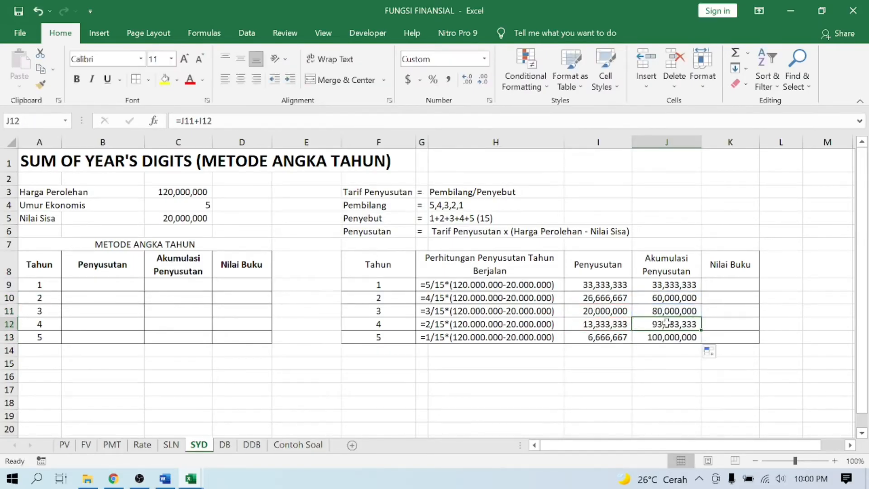
- Enter the year 1 book value formula =$C$3-J9 in K9, keeping the cost reference absolute
left_click(720, 283)
type("=")
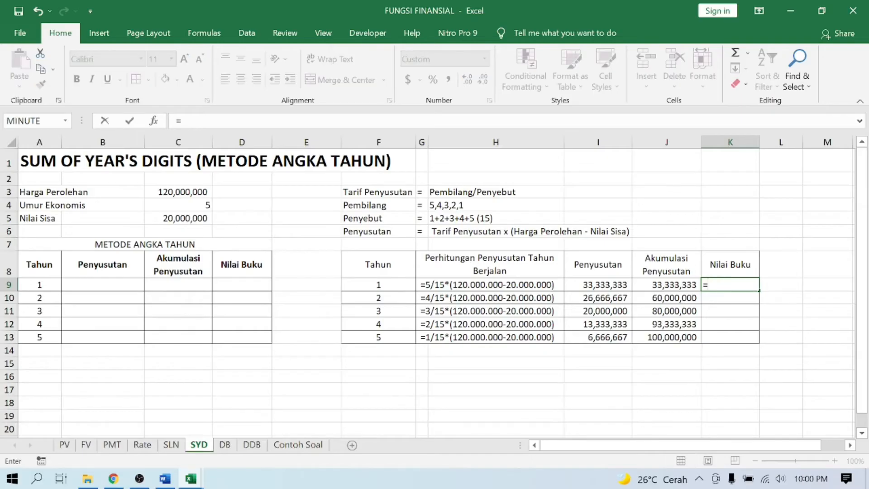
left_click(175, 193)
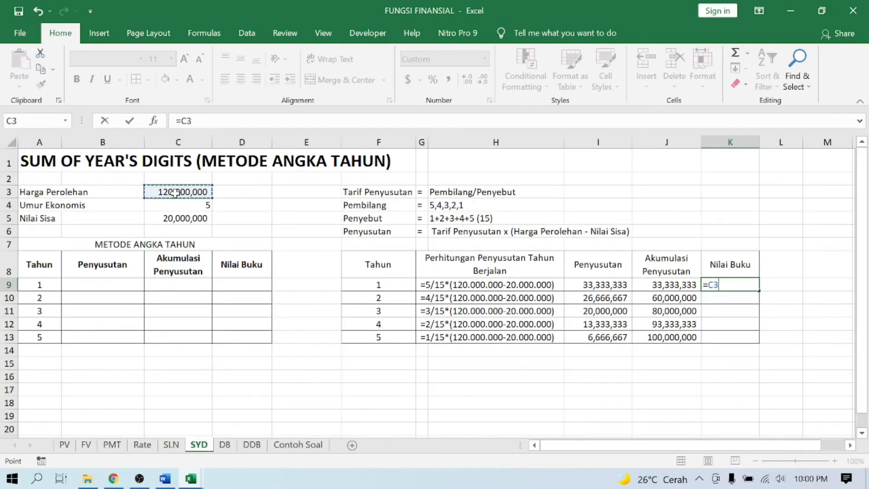
key("F4")
type("-")
left_click(683, 284)
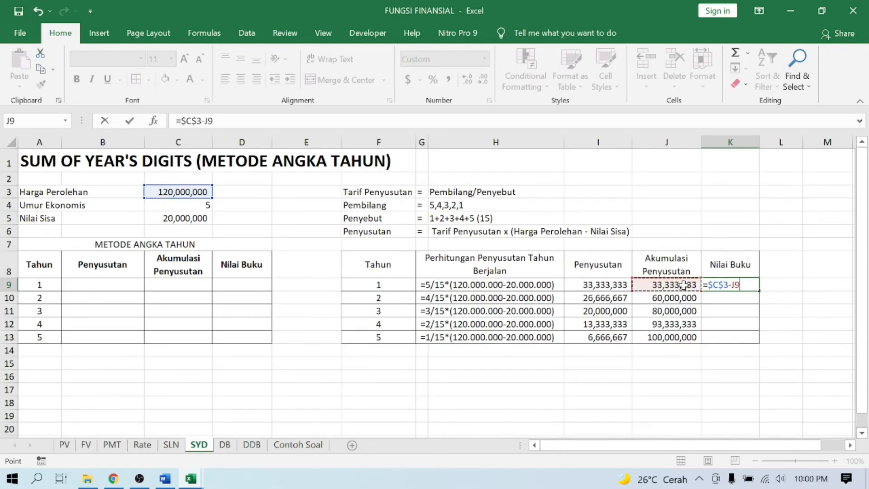
key("Return")
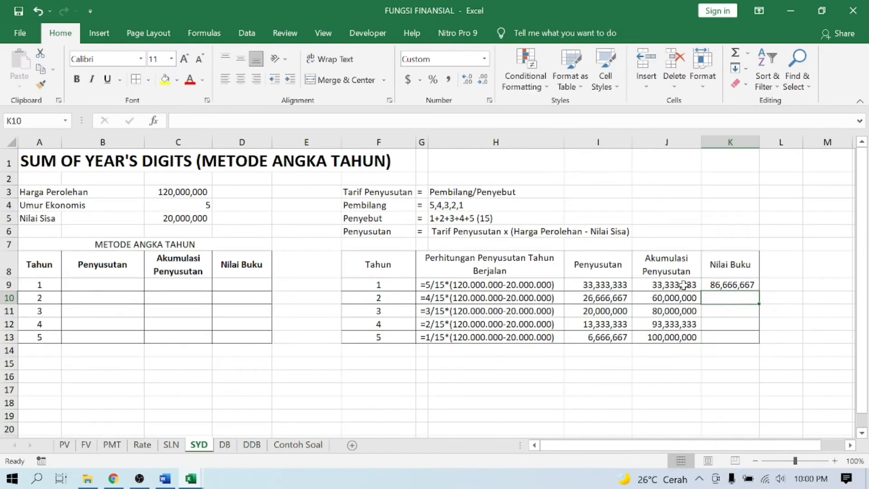
left_click(750, 286)
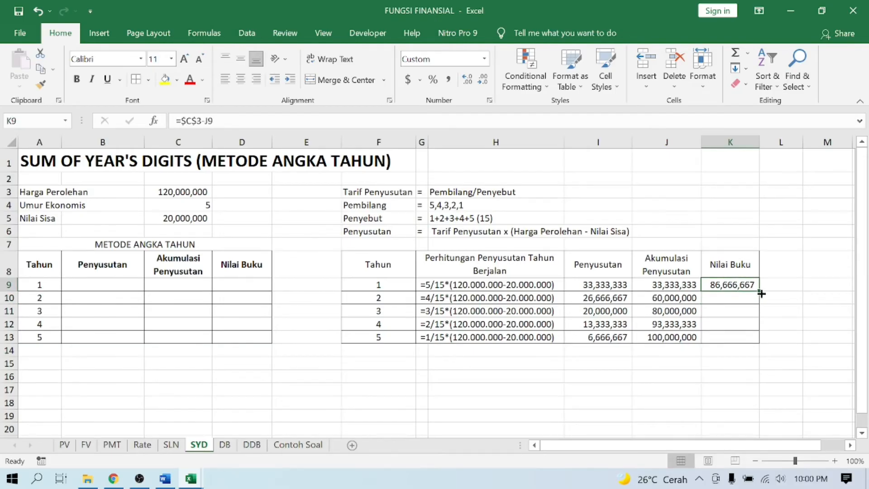
- Fill the book value formula from K9 down to K13 and make the year 5 book value in K13 bold
double_click(761, 292)
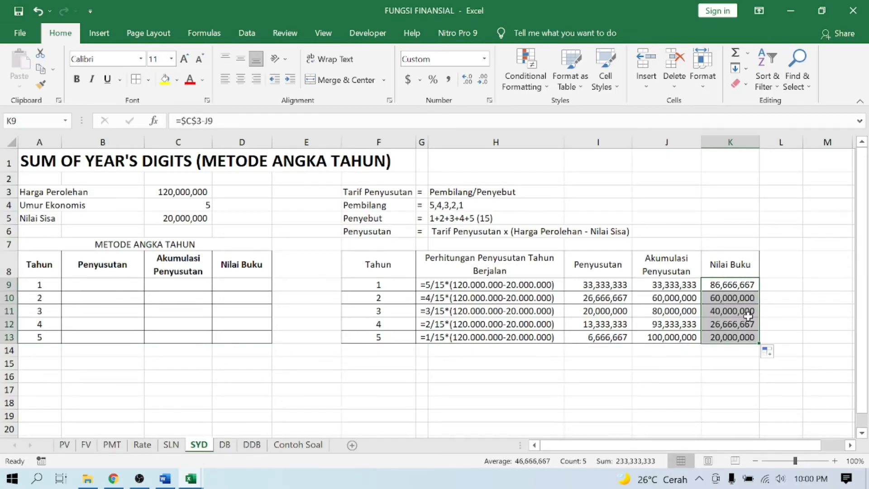
left_click(739, 337)
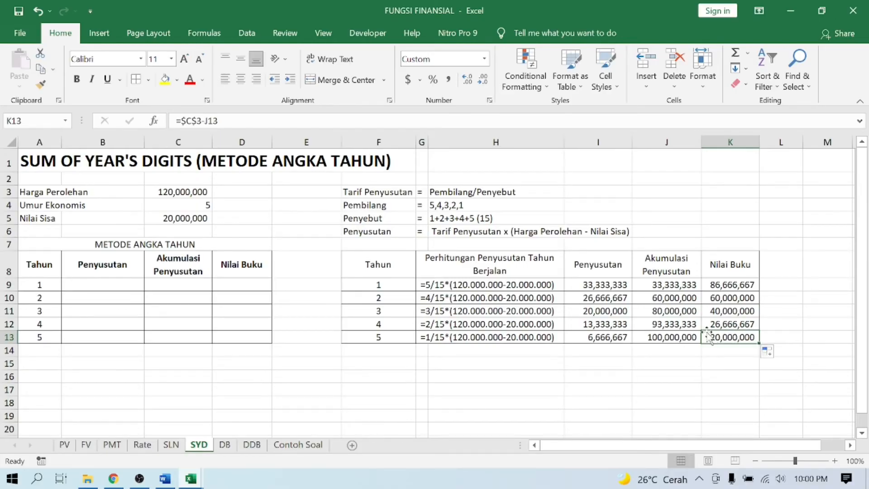
key("ctrl+b")
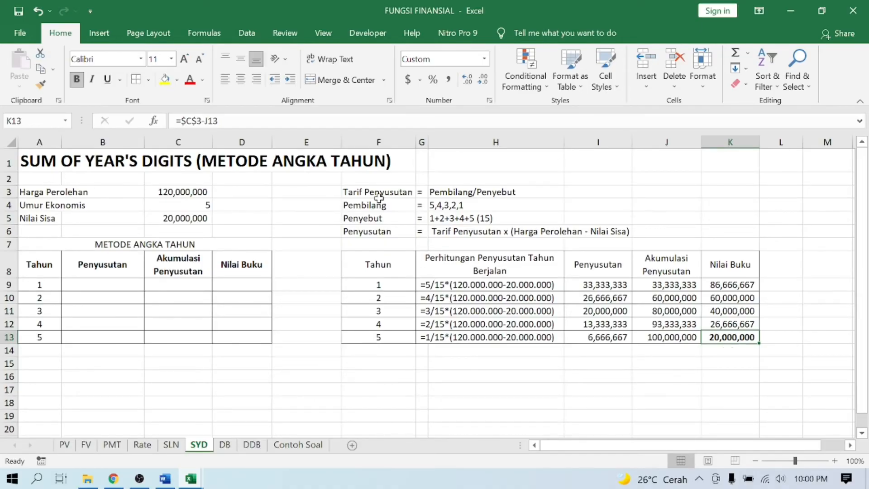
- Write the year 1 depreciation formula =SYD(C3,C5,C4,A9) in B9, using cost, salvage value, life and period
left_click(116, 281)
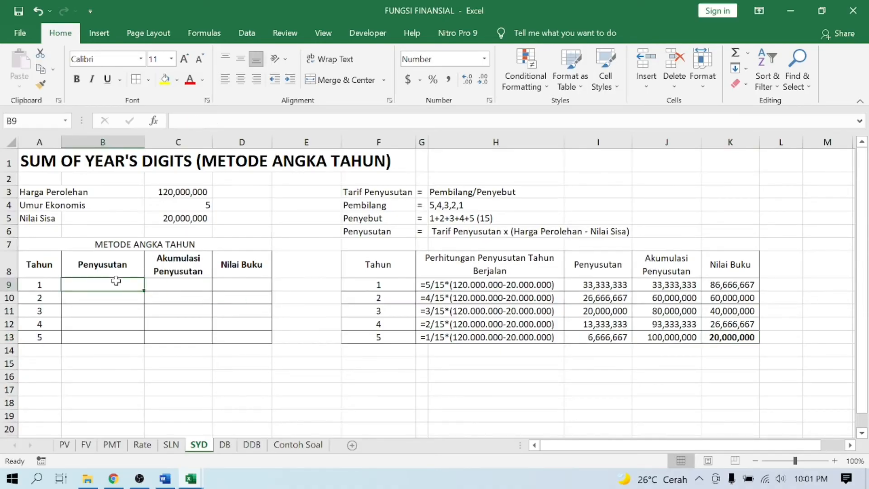
type("=")
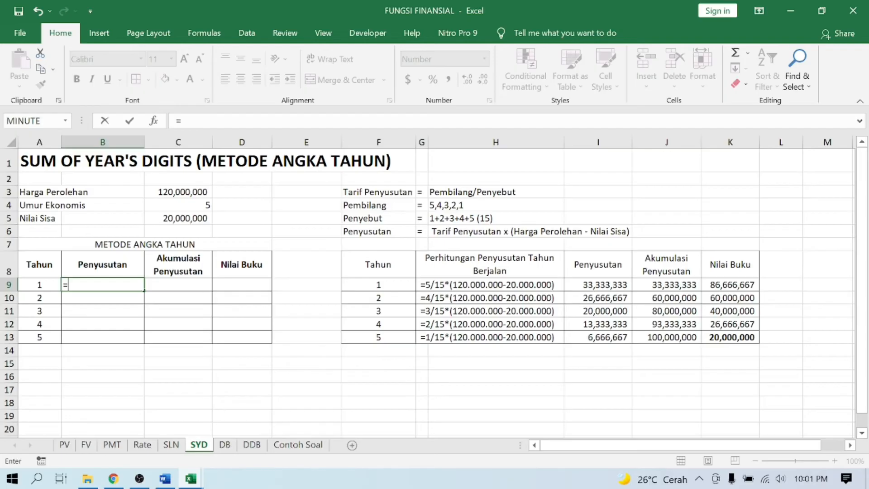
type("SYD")
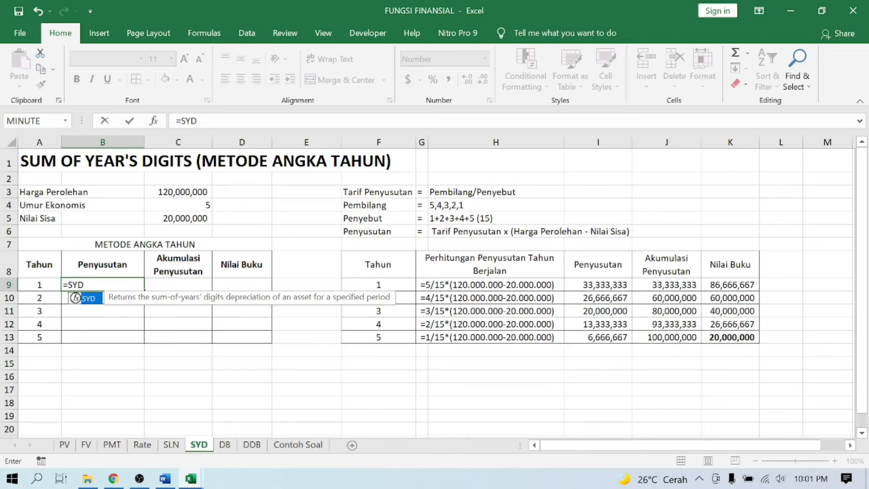
type("(")
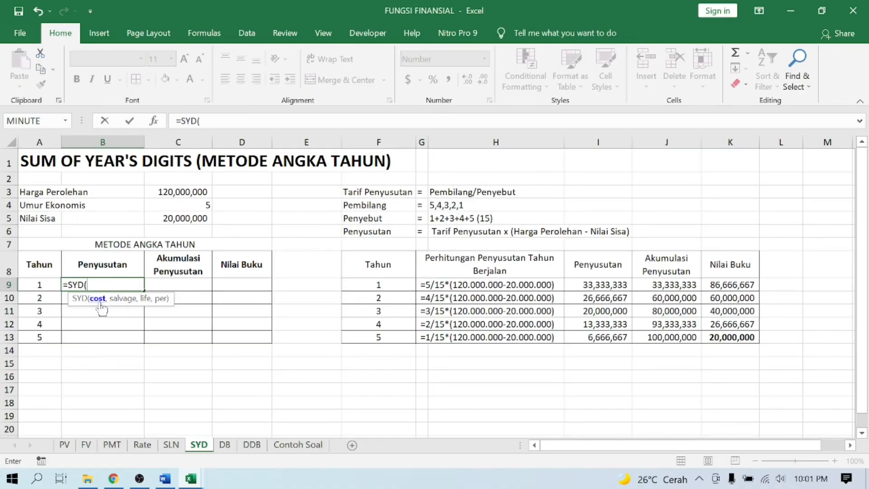
left_click(181, 192)
type(",")
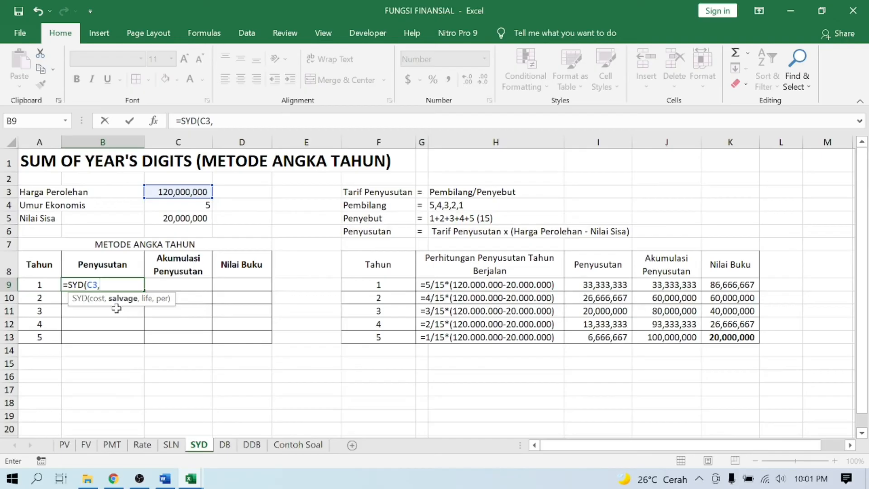
left_click(200, 221)
type(",")
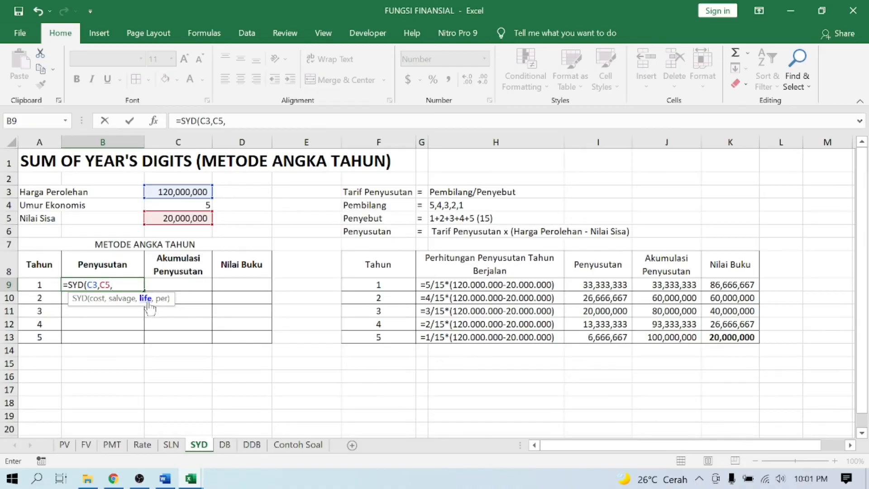
left_click(199, 206)
type(",")
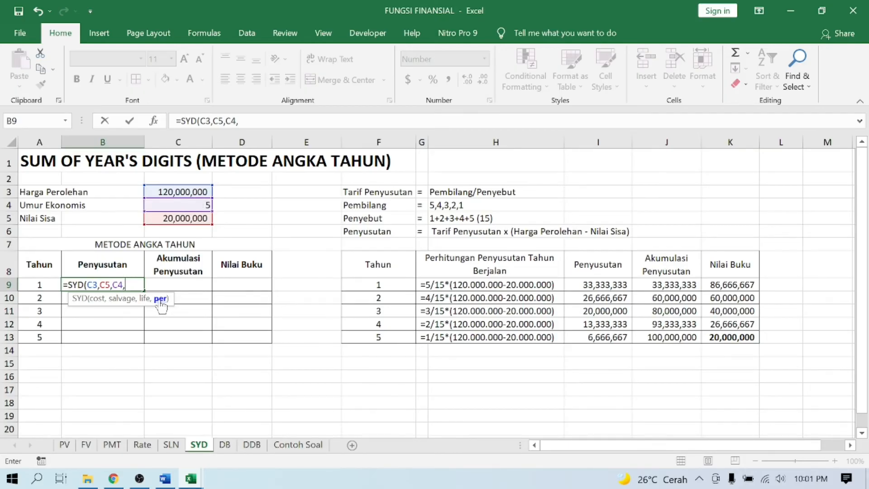
left_click(39, 286)
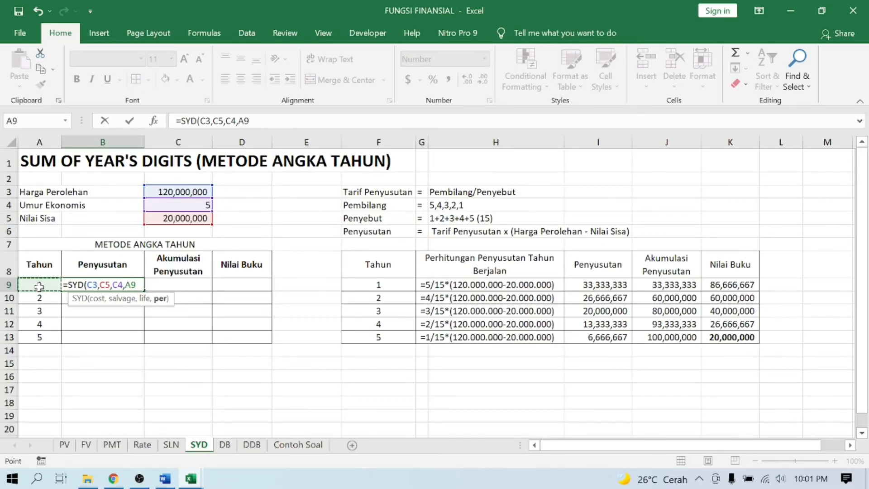
type(")")
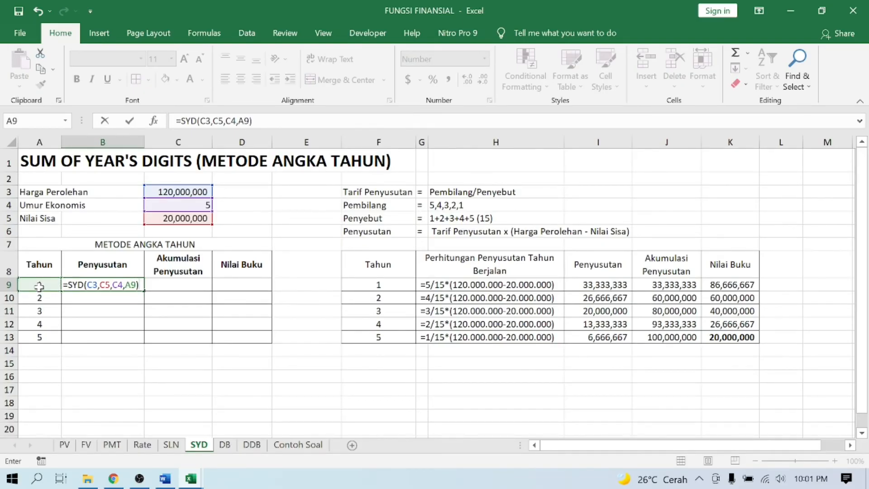
- Make the cost, salvage and life references in B9 absolute ($C$3, $C$5, $C$4) and fill the SYD formula down to B13
left_click(88, 285)
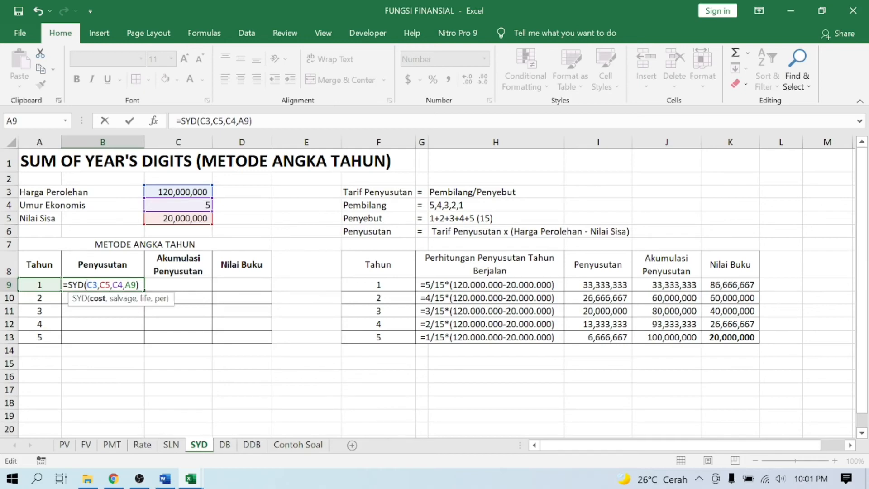
key("F4")
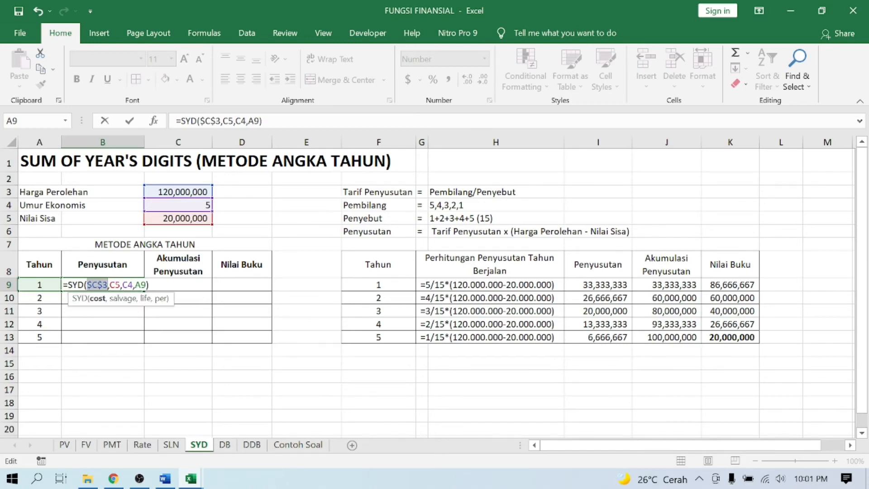
key("Right")
key("Right")
key("Right")
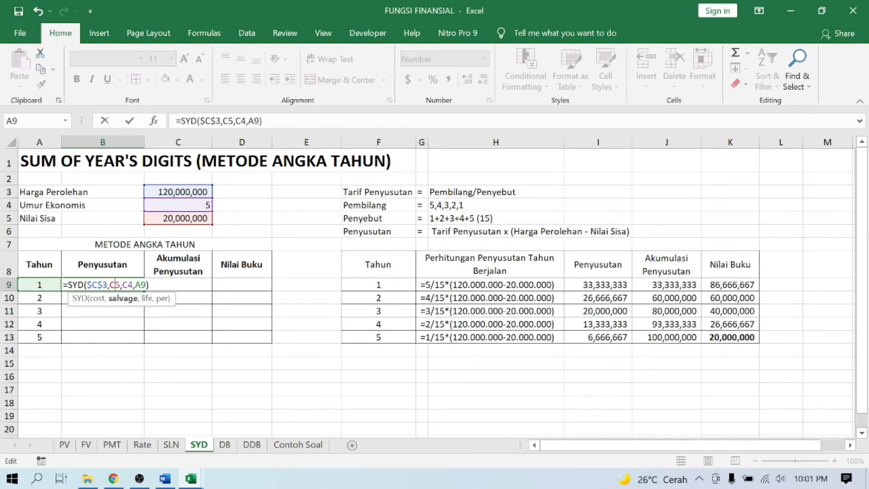
key("F4")
key("Right")
key("Right")
key("Right")
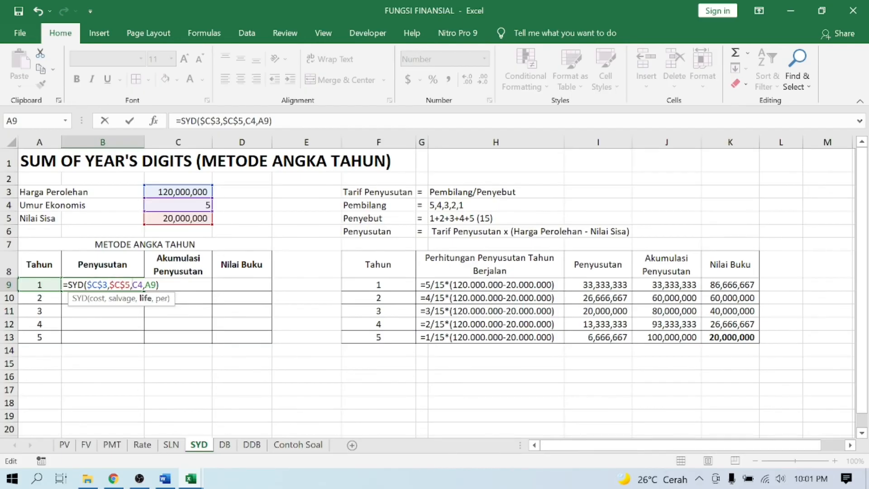
key("F5")
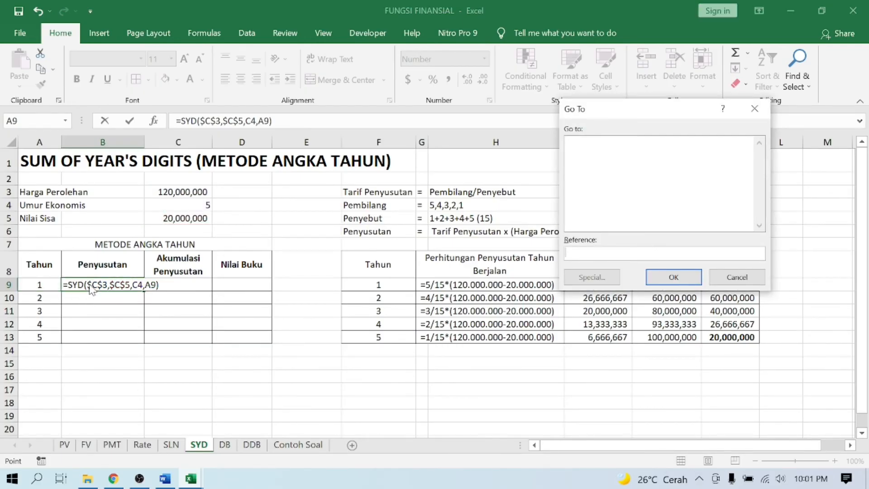
key("Escape")
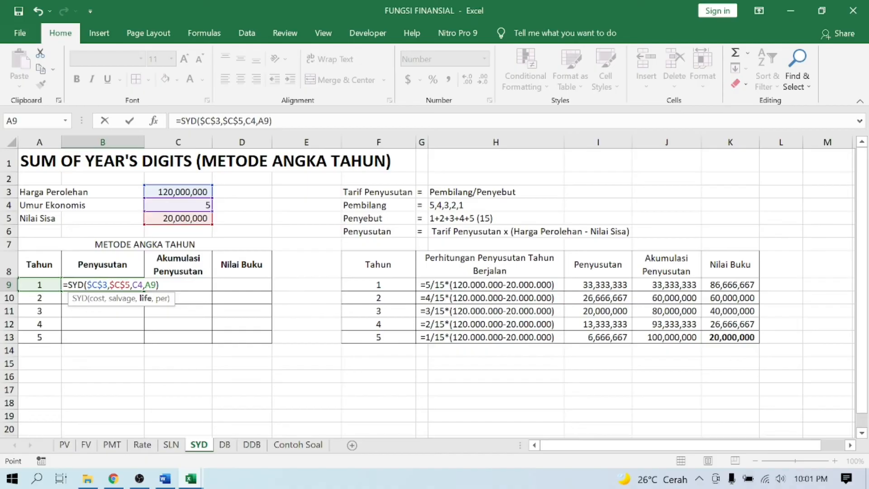
key("F4")
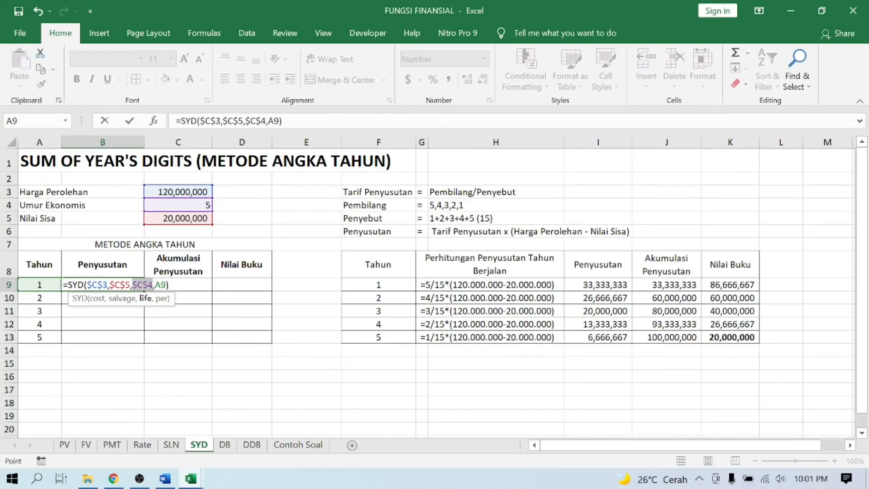
left_click(159, 285)
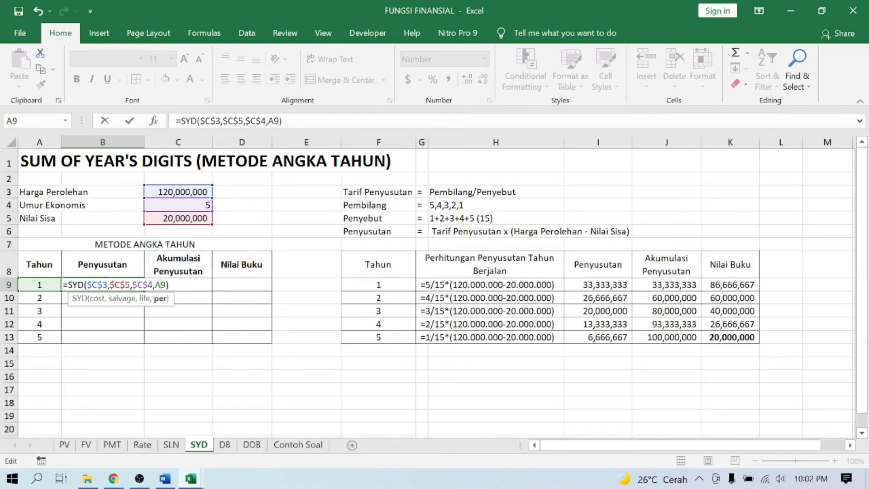
key("Return")
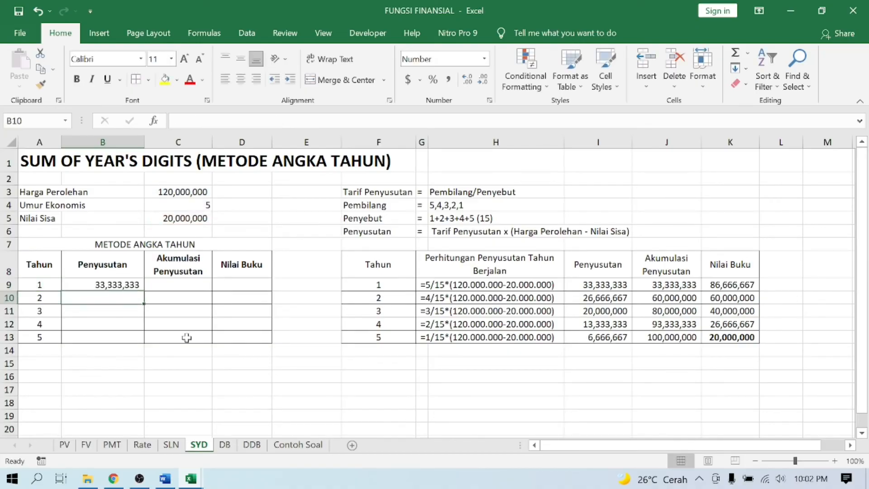
key("Up")
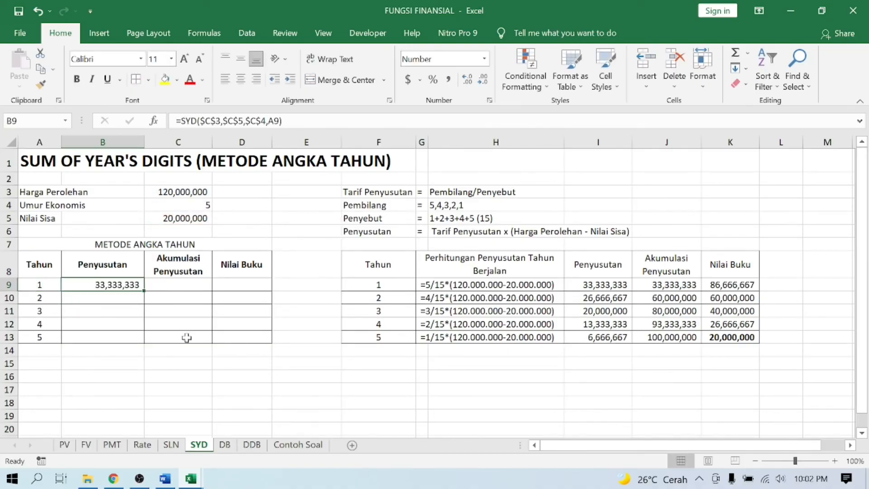
double_click(145, 290)
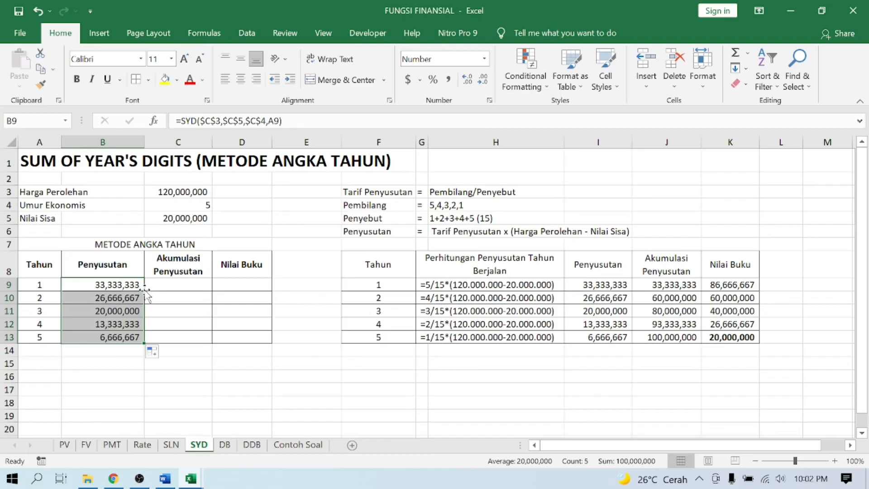
- Enter the year 1 accumulated depreciation formula =B9 in C9
left_click(164, 287)
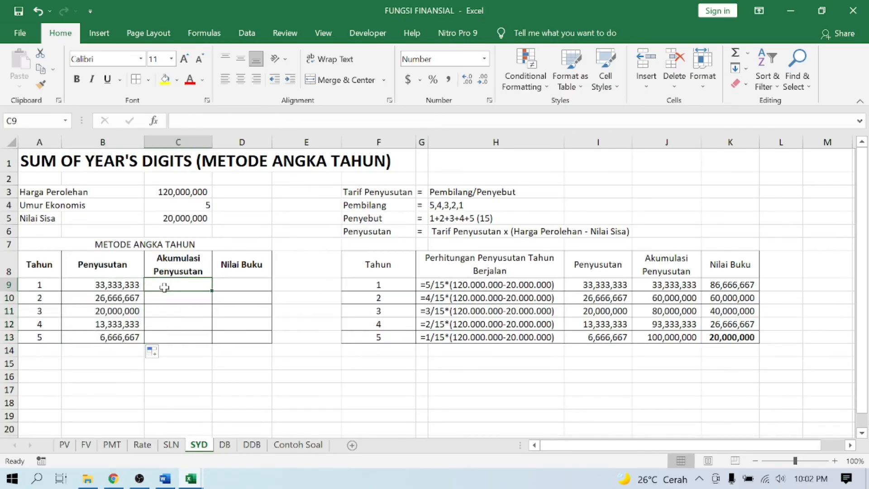
type("=")
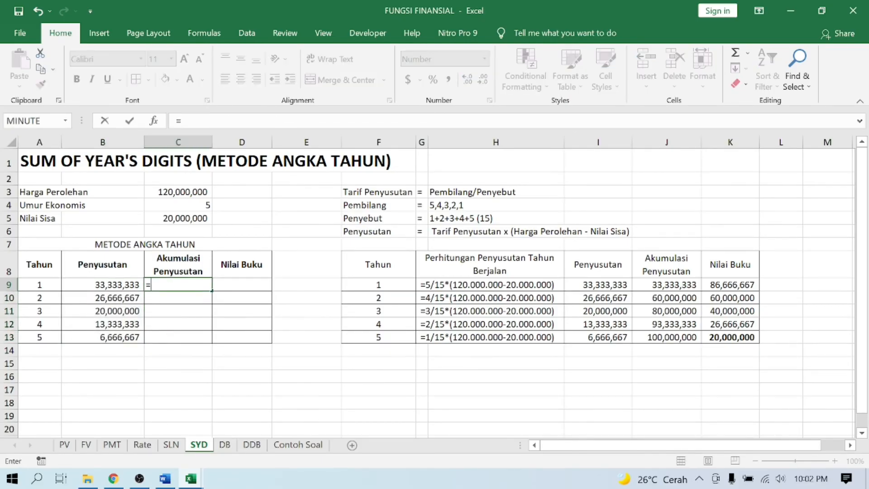
key("Left")
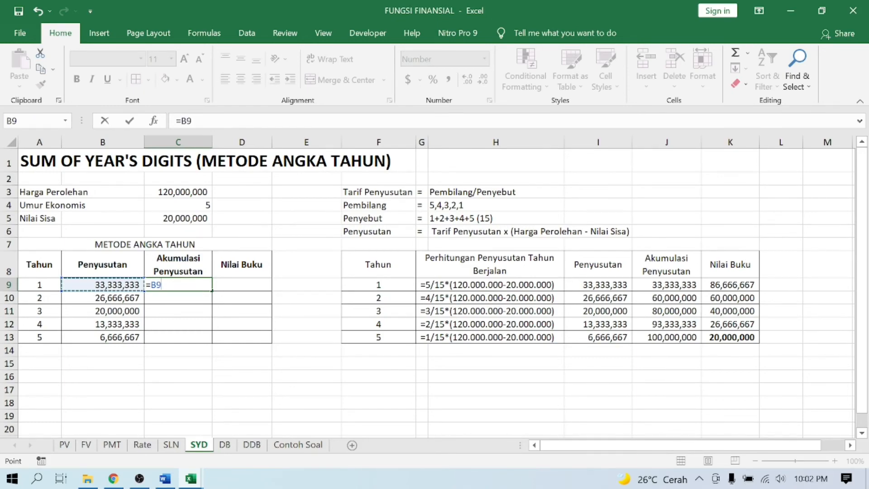
key("Return")
- Enter the year 2 accumulated depreciation formula =C9+B10 in C10 and fill it down to C13
type("=")
left_click(164, 288)
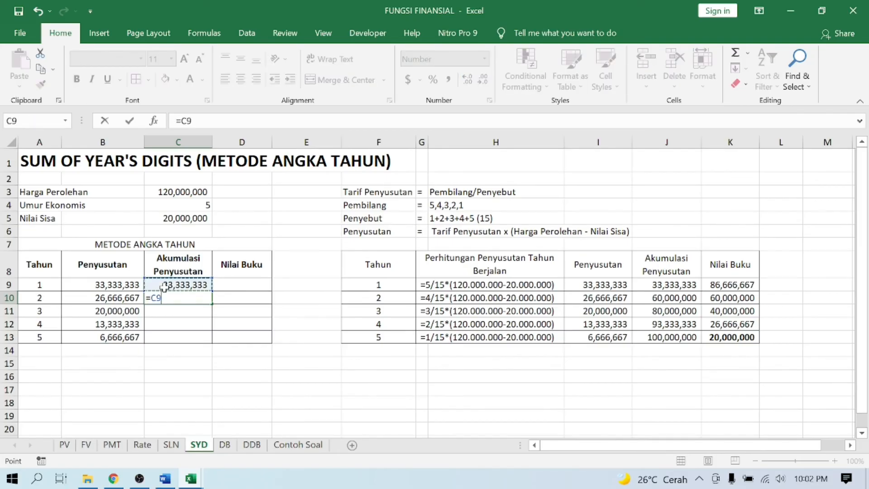
type("+")
key("Left")
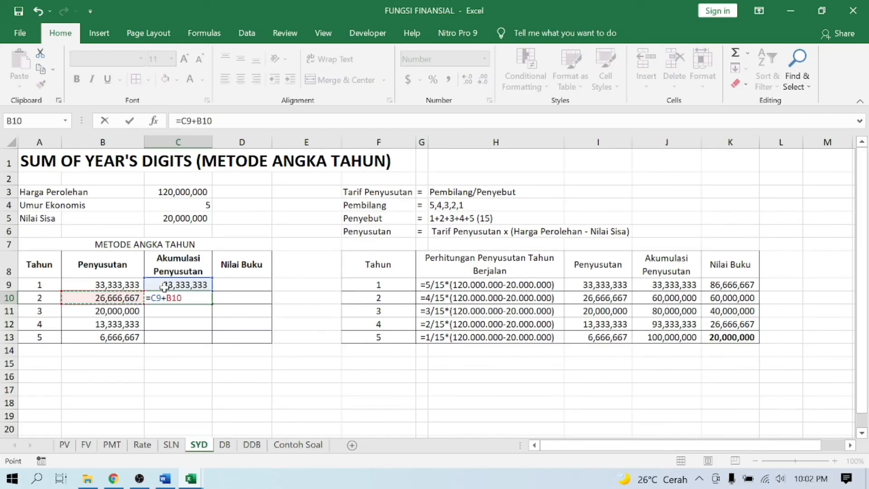
key("Return")
key("Up")
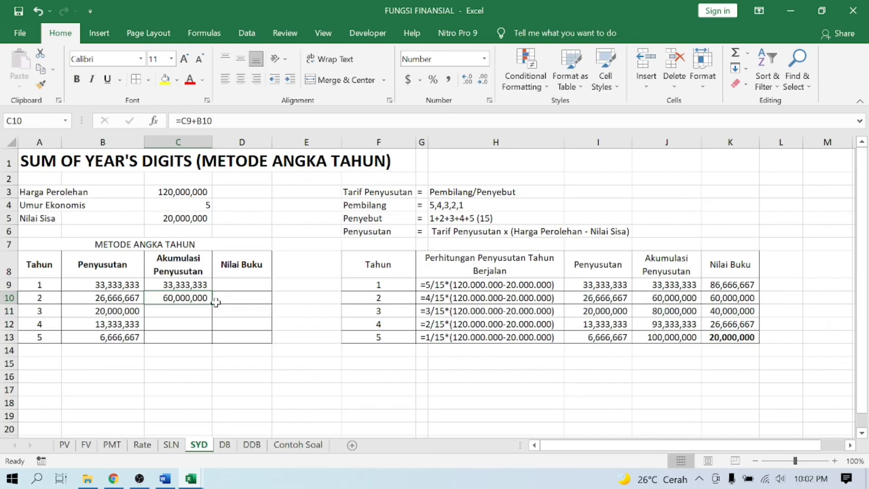
double_click(212, 304)
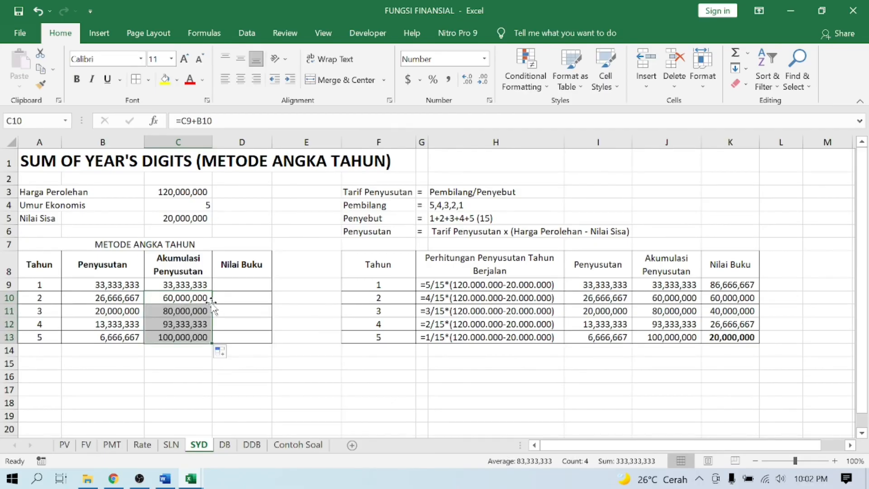
- Enter the year 1 book value formula =$C$3-C9 in D9 and fill it down to D13
left_click(235, 289)
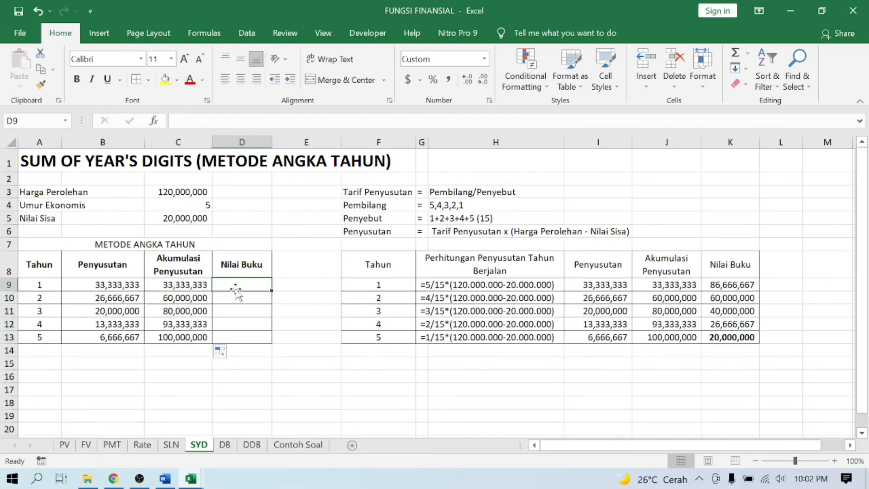
type("=")
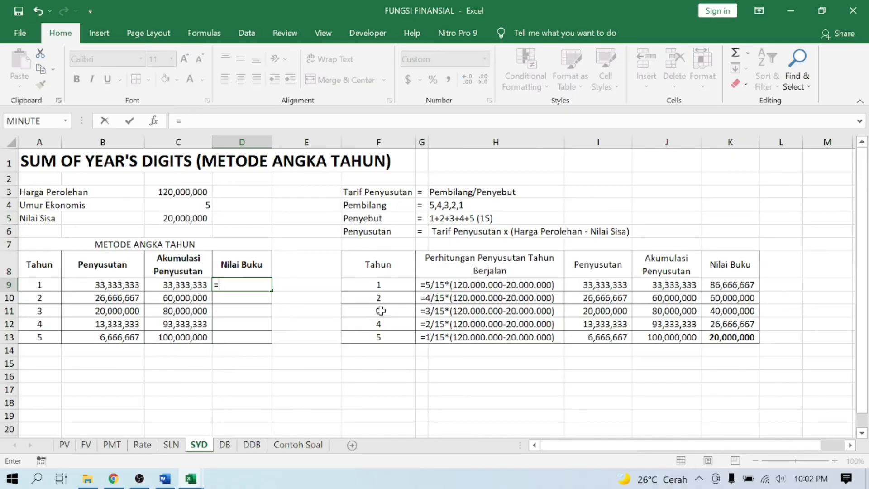
left_click(190, 191)
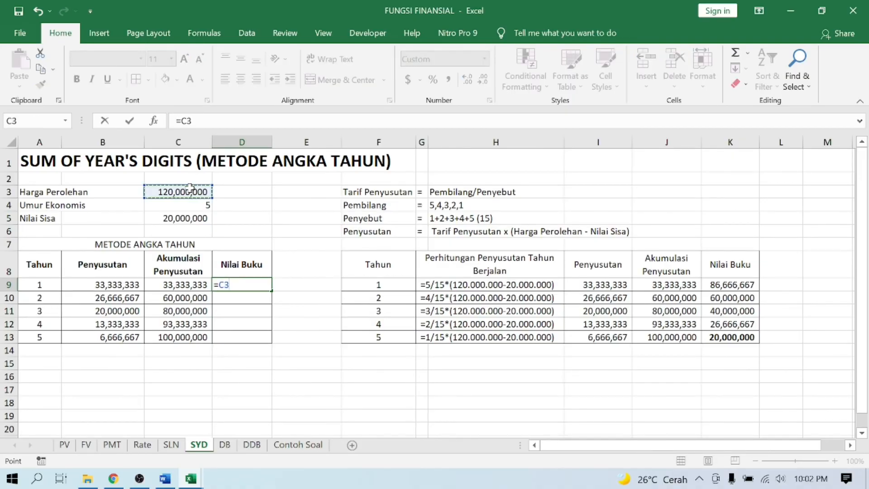
key("F4")
type("-")
key("Left")
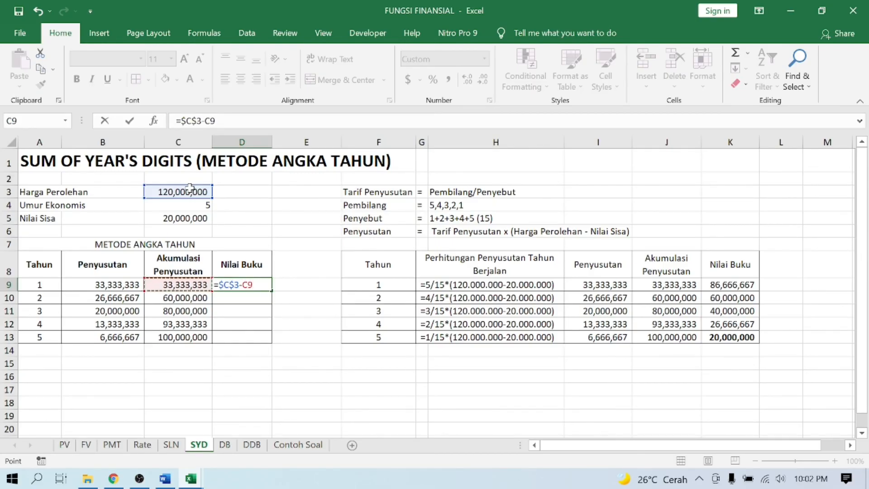
key("Return")
left_click(242, 280)
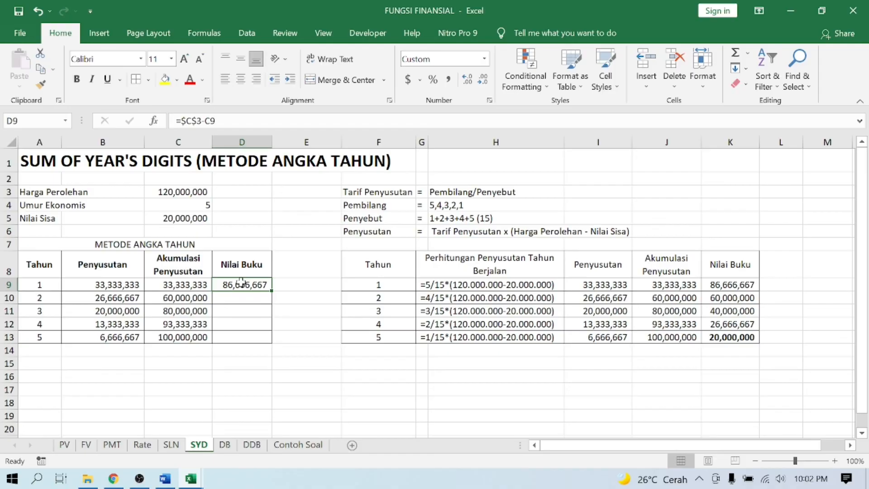
double_click(271, 291)
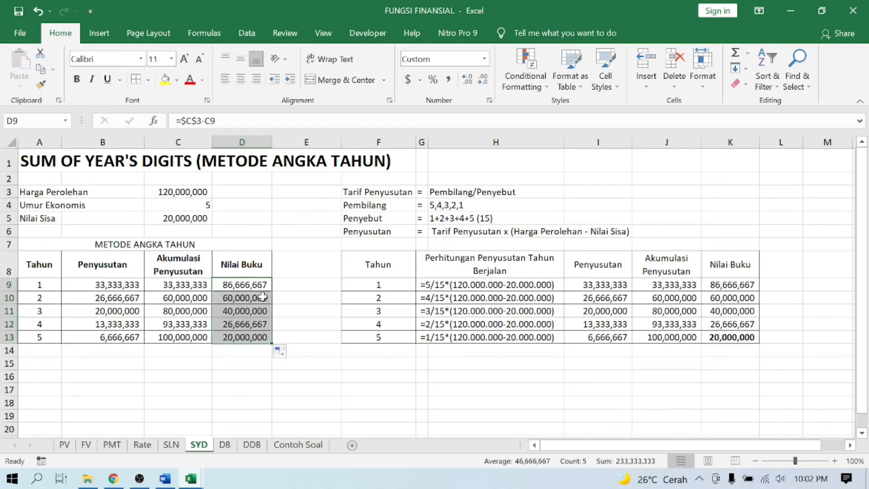
- Make the year 5 book value in D13 and the salvage value in C5 bold
left_click(231, 336)
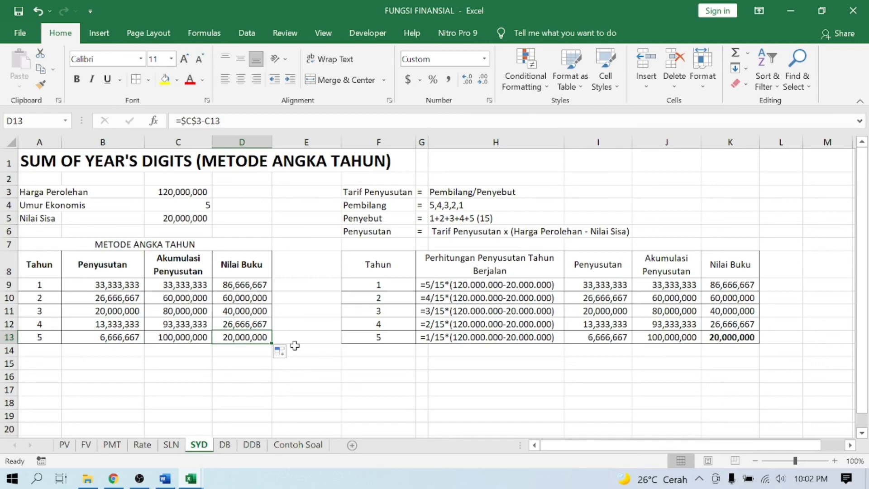
key("ctrl+b")
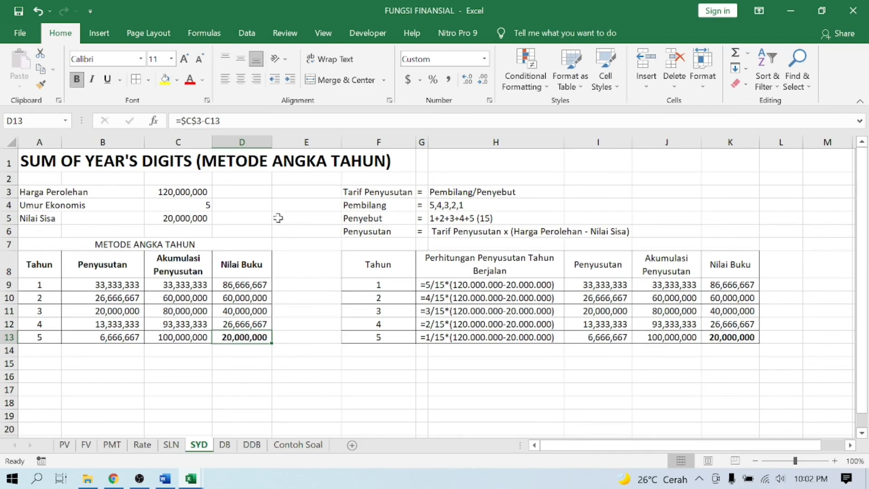
left_click(192, 217)
key("ctrl+b")
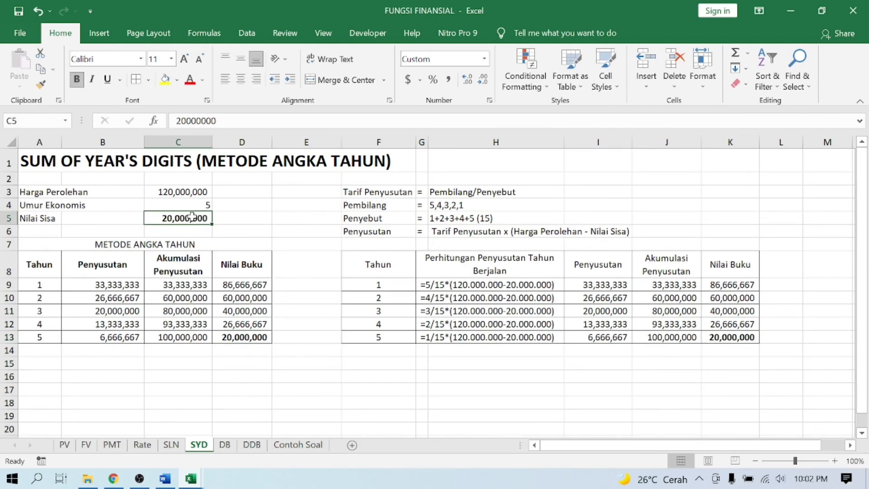